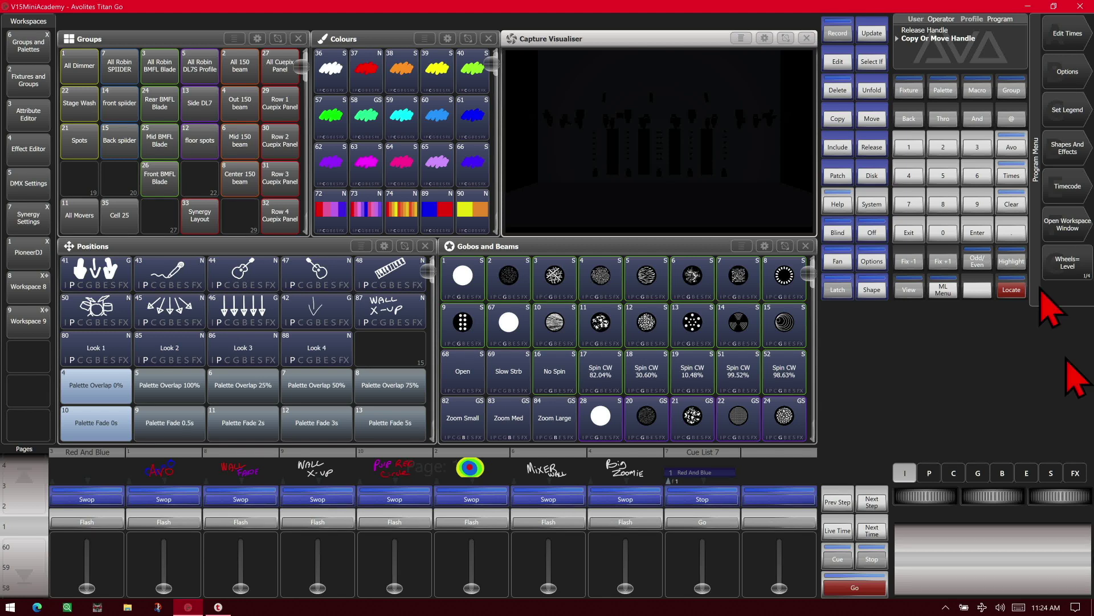
# Record a new empty Cue List 14 on the last playback and show the record-mode choices.
pyautogui.click(836, 36)
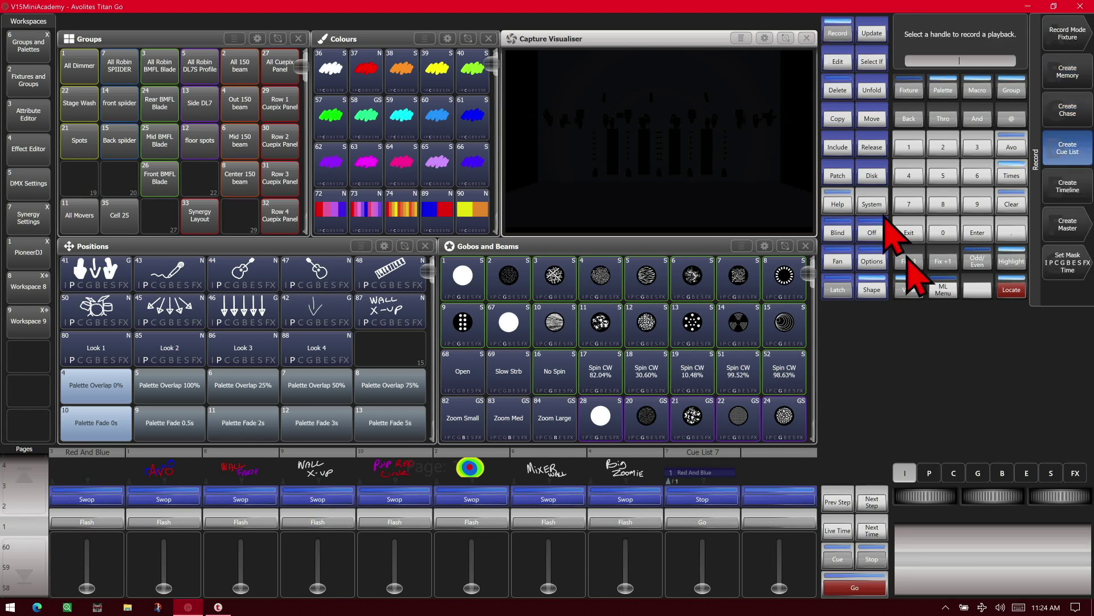
pyautogui.click(775, 502)
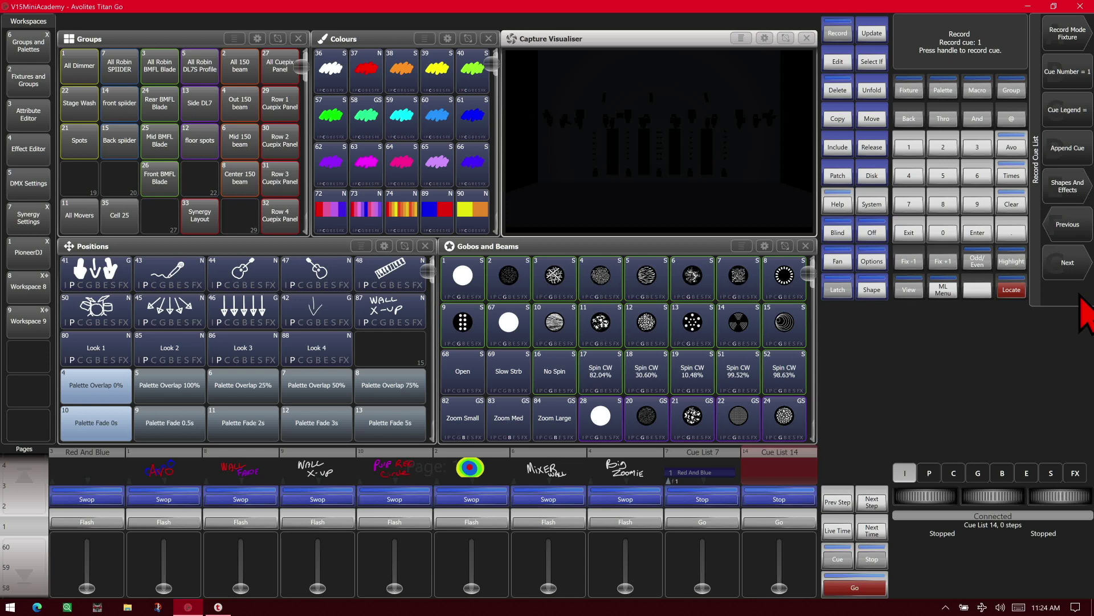
pyautogui.click(1077, 48)
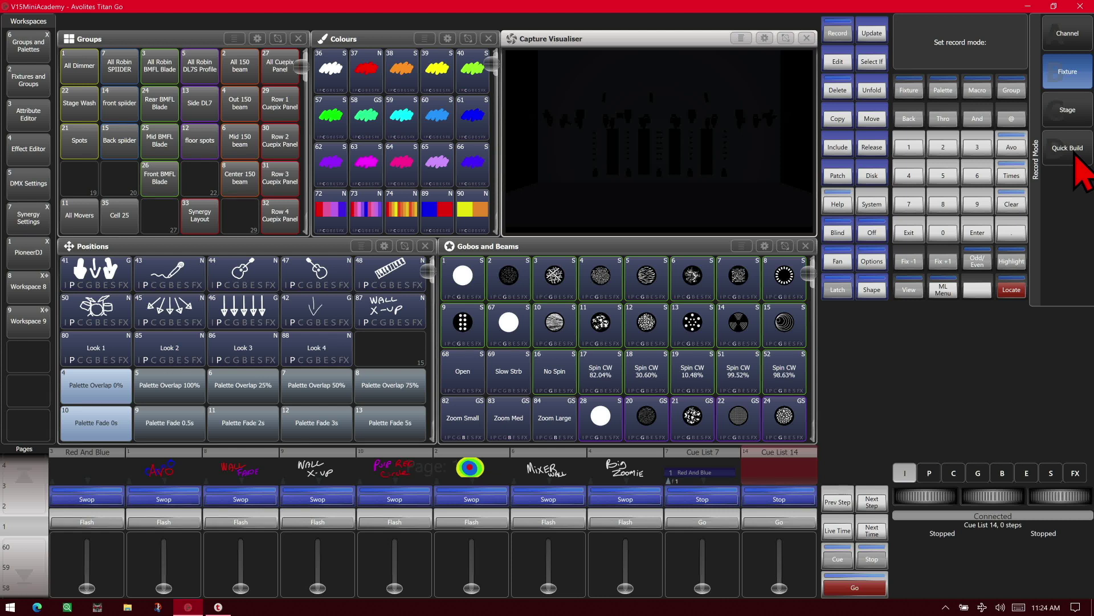
# Set Cue List 14 to Quick Build mode, review Advanced Options, and return to Record Cue List.
pyautogui.click(1072, 150)
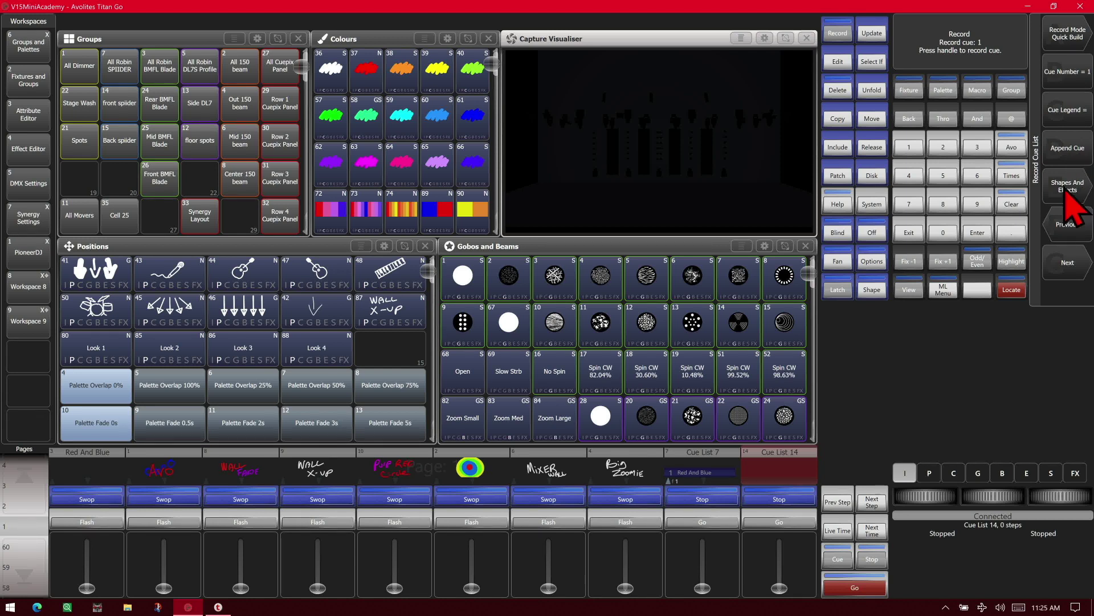
pyautogui.click(1068, 269)
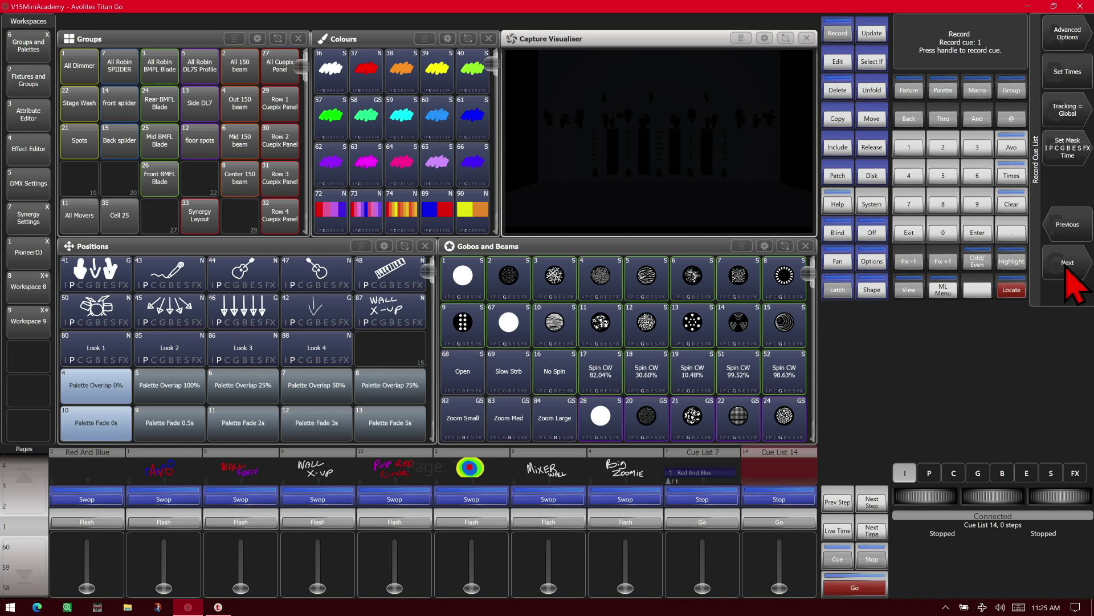
pyautogui.click(1076, 43)
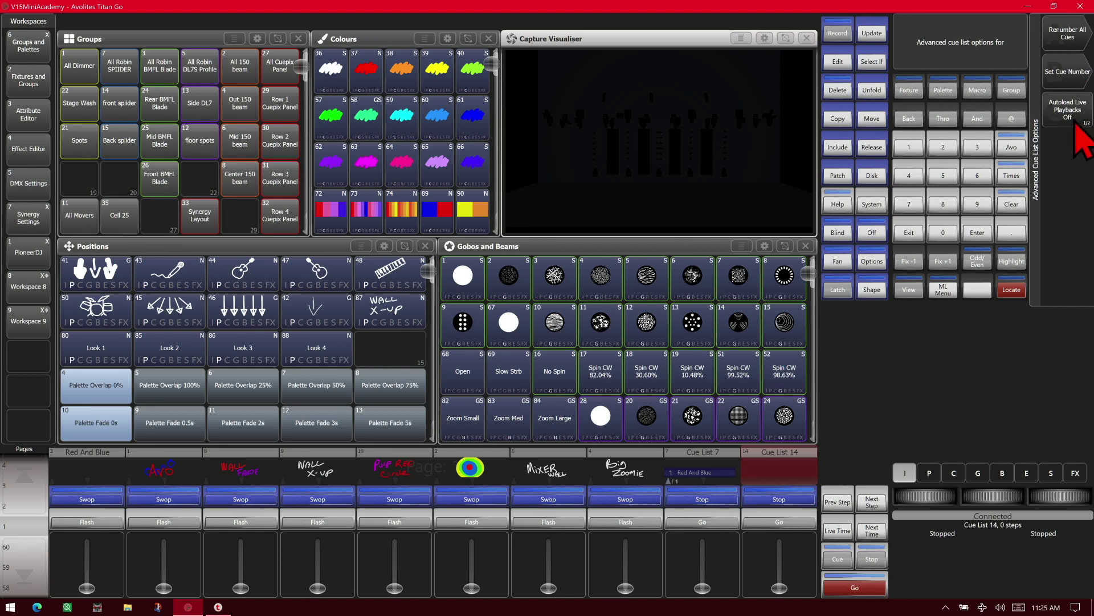
pyautogui.click(910, 231)
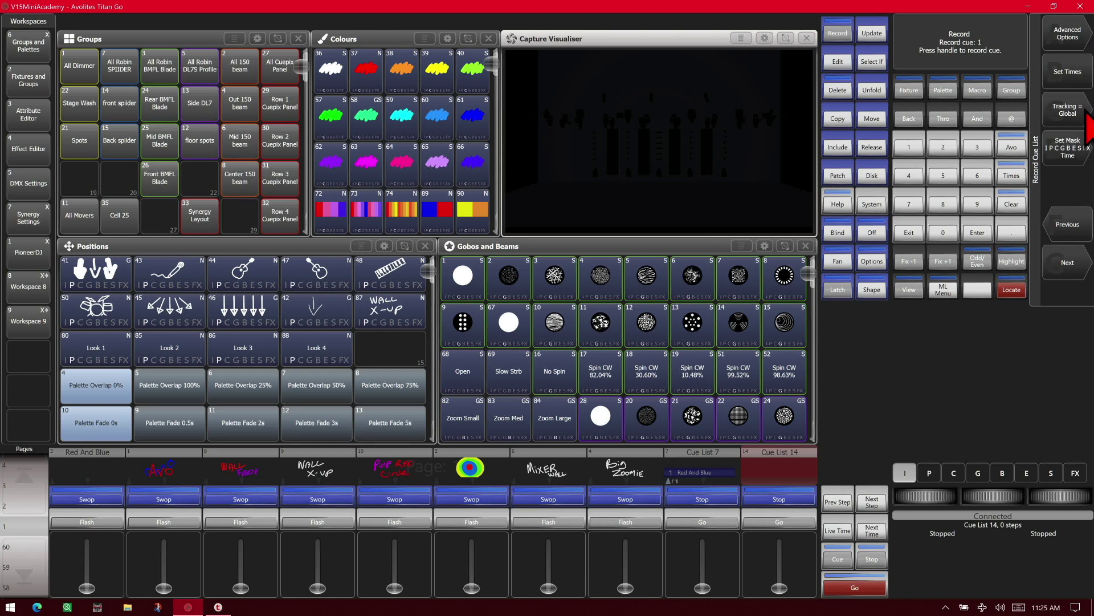
# Add eight playback looks as cues, starting with Red And Blue, then exit and clear the programmer.
pyautogui.click(1068, 262)
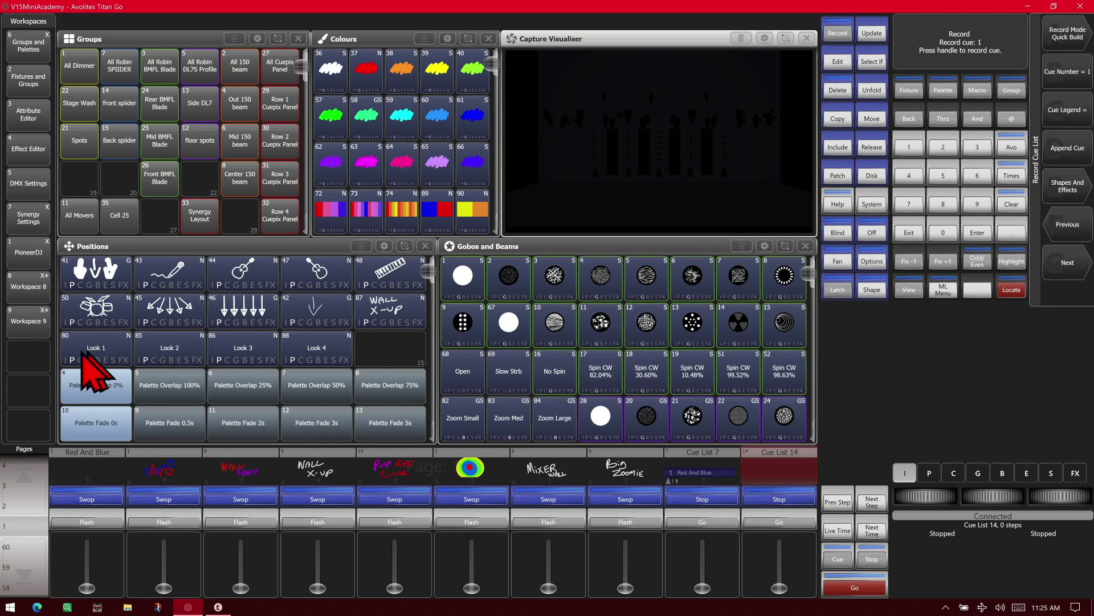
pyautogui.click(87, 497)
pyautogui.click(163, 498)
pyautogui.click(248, 500)
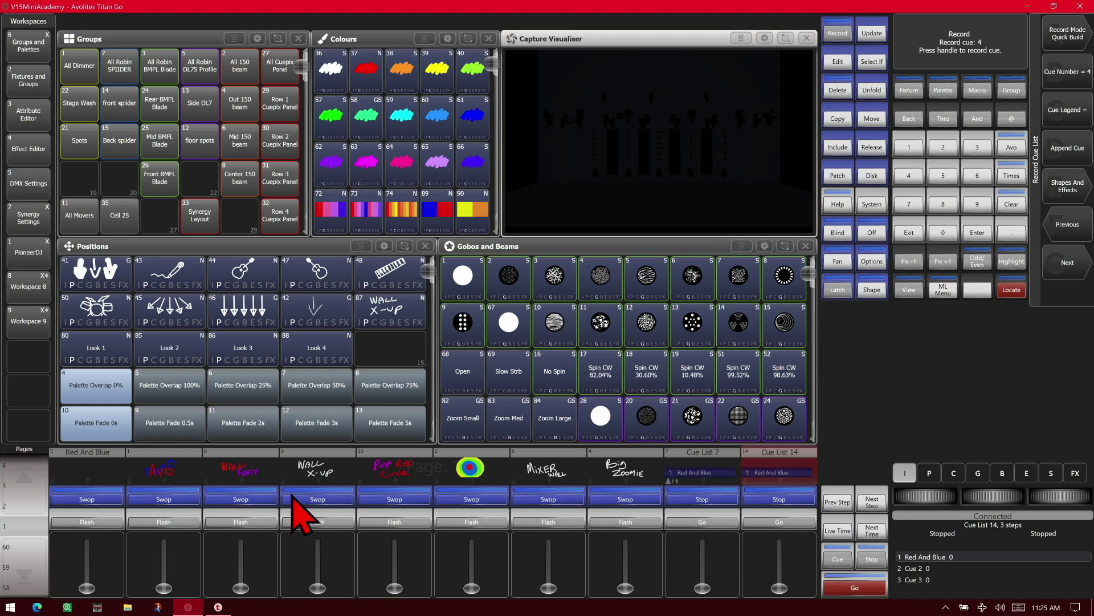
pyautogui.click(394, 499)
pyautogui.click(483, 499)
pyautogui.click(580, 499)
pyautogui.click(630, 498)
pyautogui.click(624, 496)
pyautogui.click(910, 238)
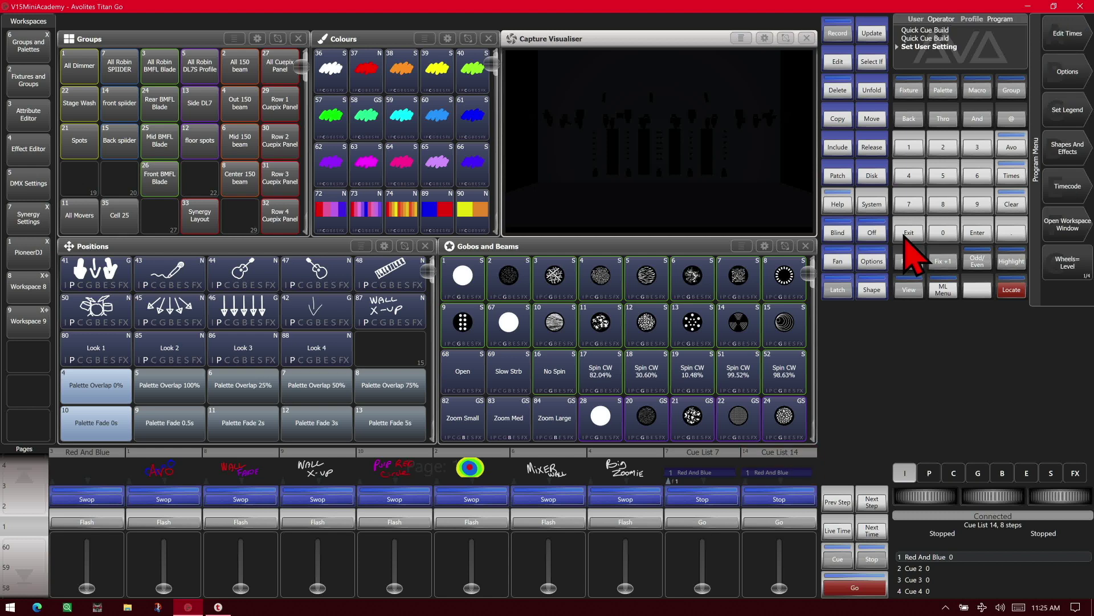
pyautogui.click(1018, 205)
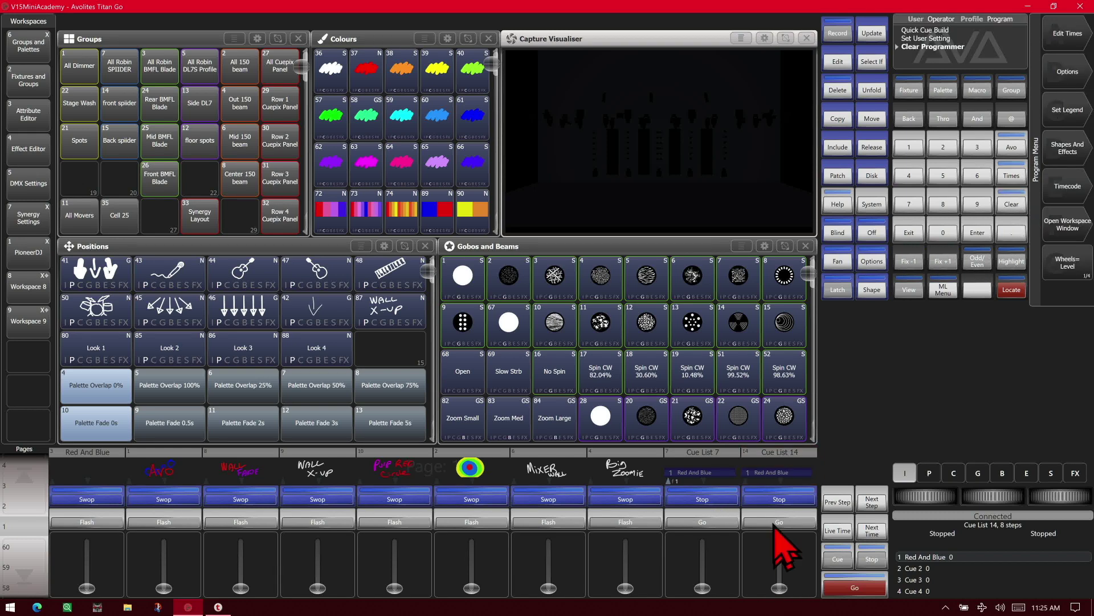
# Check the Cue List 14 view and raise playback 10's fader to full.
pyautogui.click(779, 479)
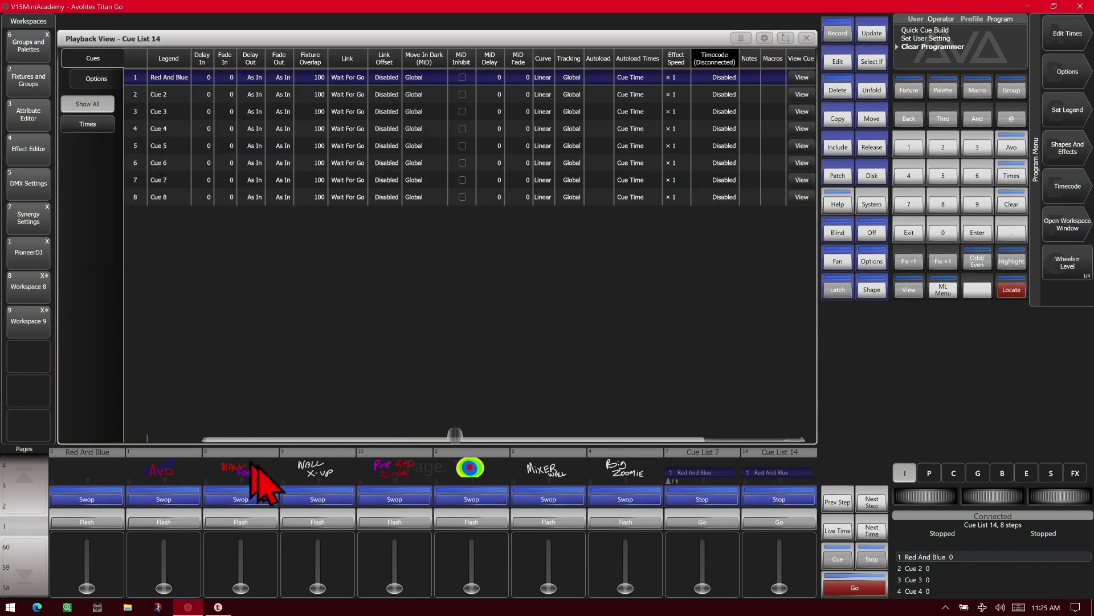
pyautogui.click(807, 38)
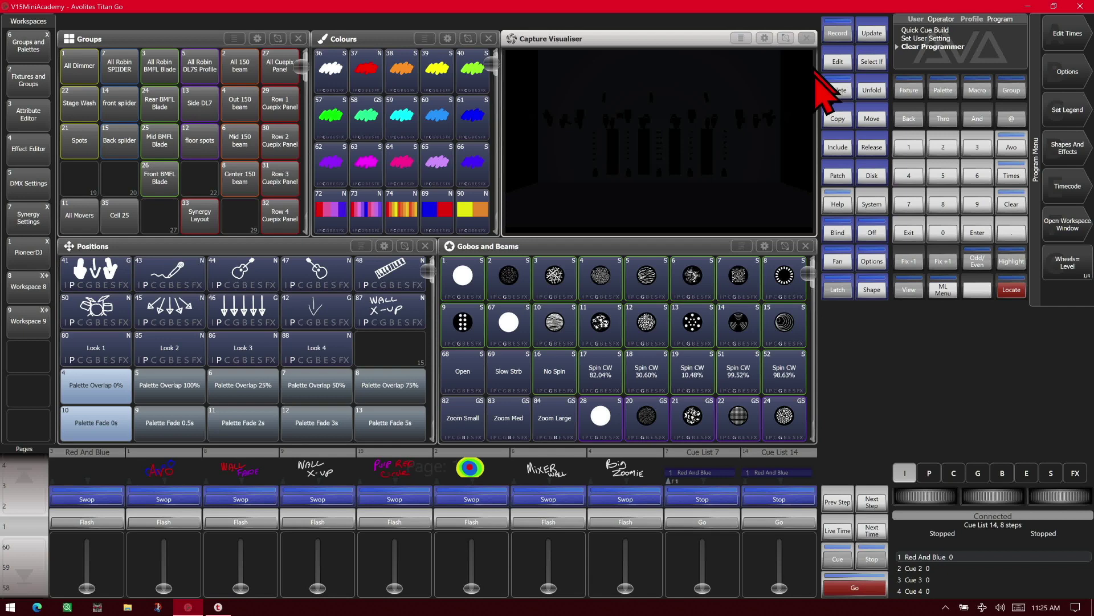
pyautogui.moveTo(778, 570); pyautogui.dragTo(780, 508)
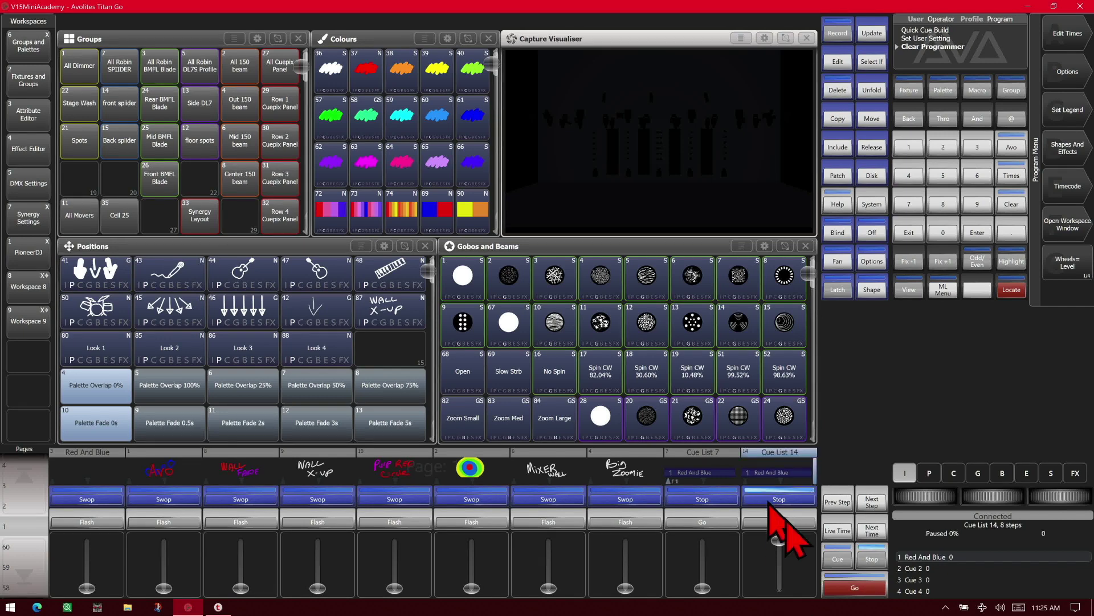
# Press Go through all eight cues, looping past Red And Blue to Cue 2.
pyautogui.click(866, 587)
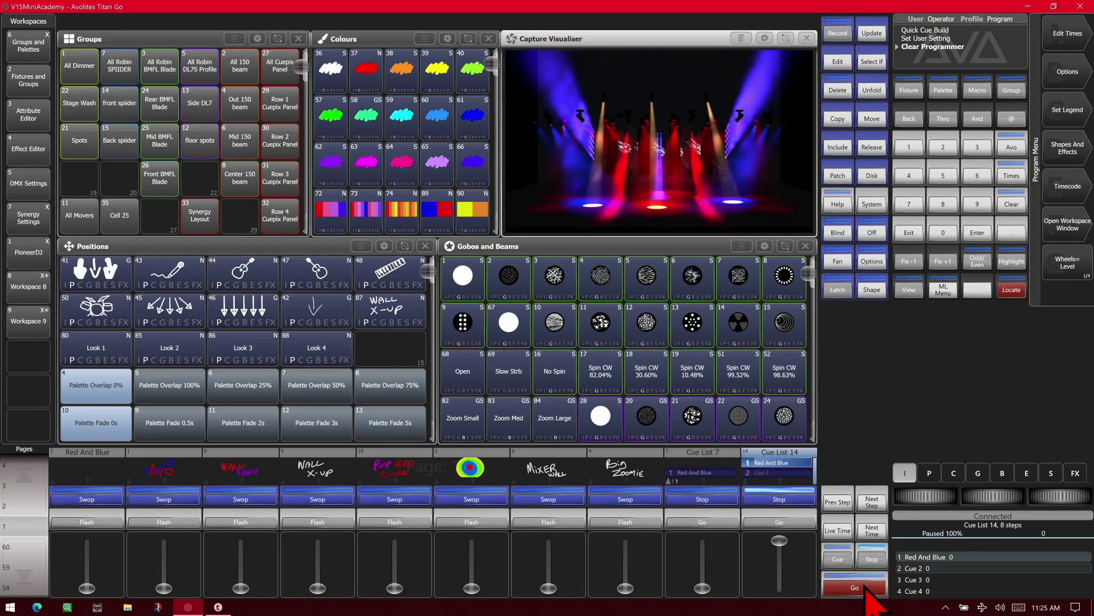
pyautogui.click(866, 588)
pyautogui.click(866, 587)
pyautogui.click(866, 587)
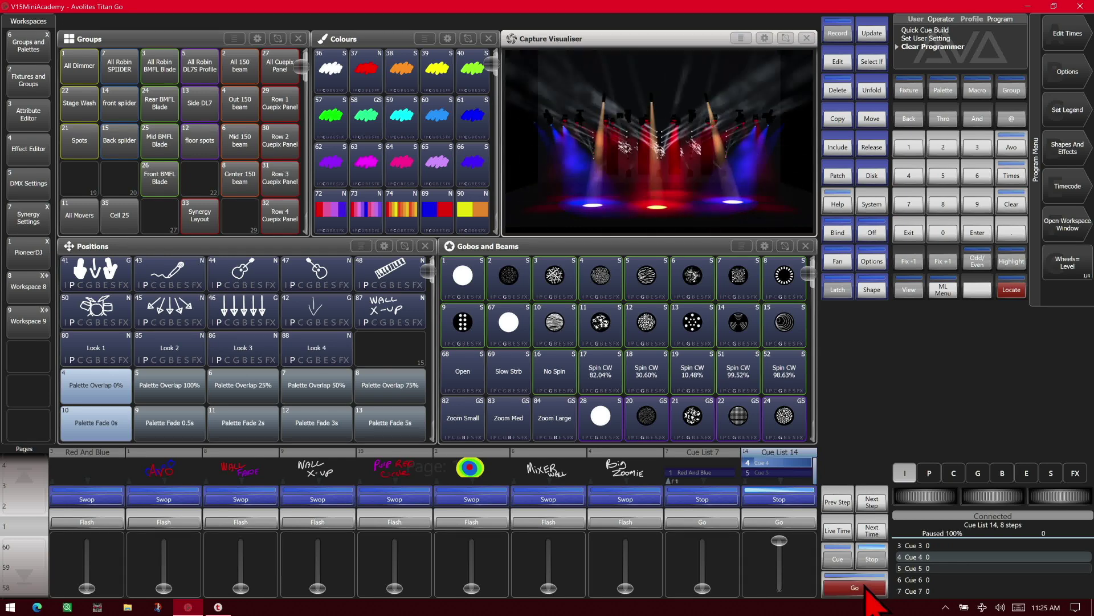
pyautogui.click(866, 587)
pyautogui.click(866, 587)
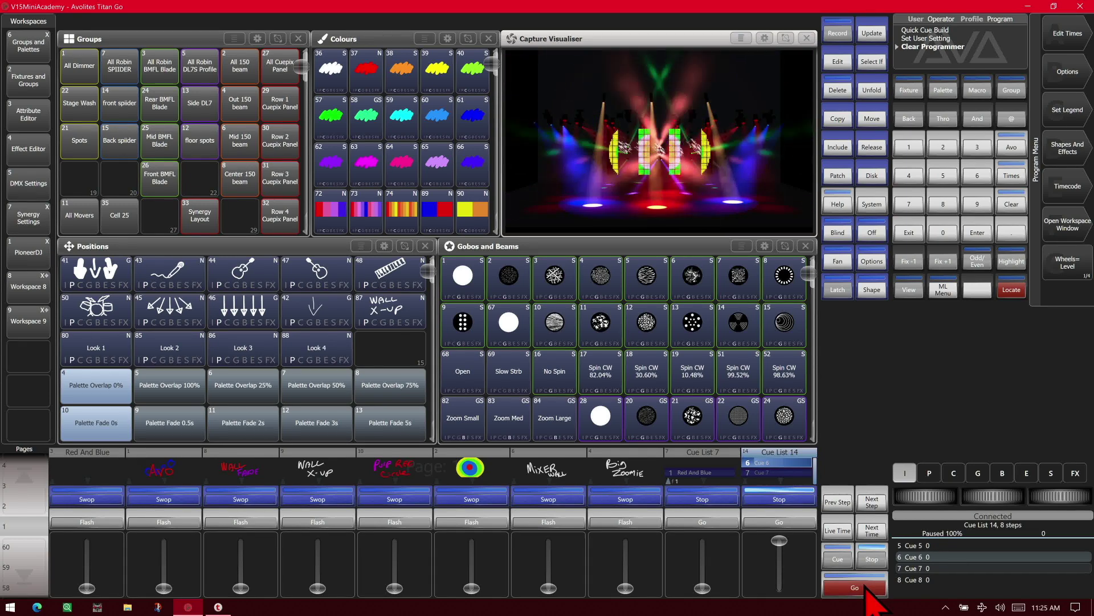
pyautogui.click(855, 587)
pyautogui.click(855, 587)
pyautogui.click(855, 587)
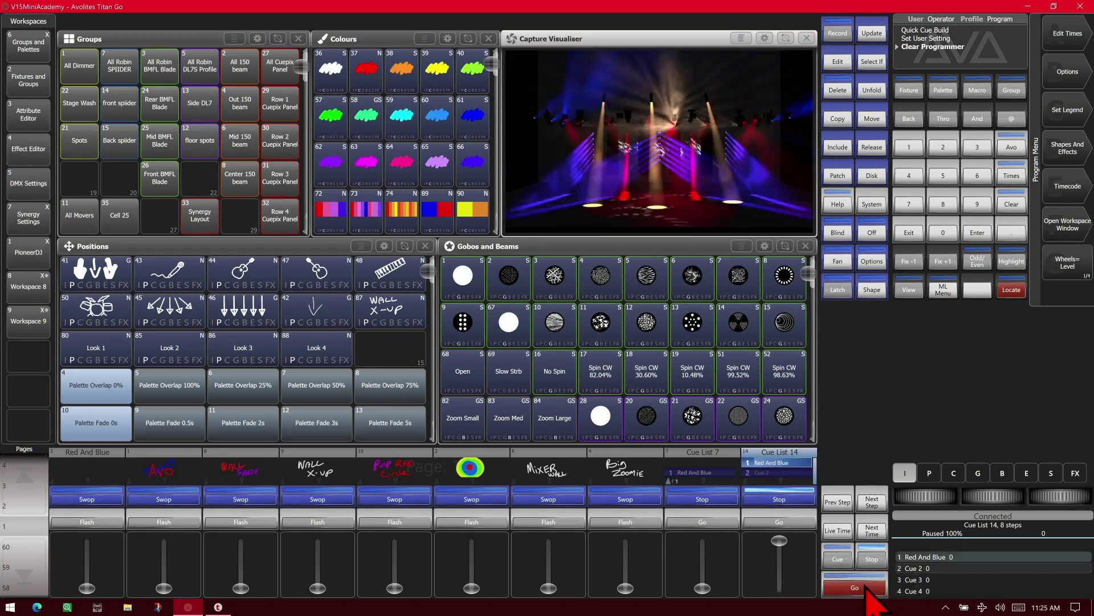
pyautogui.click(866, 587)
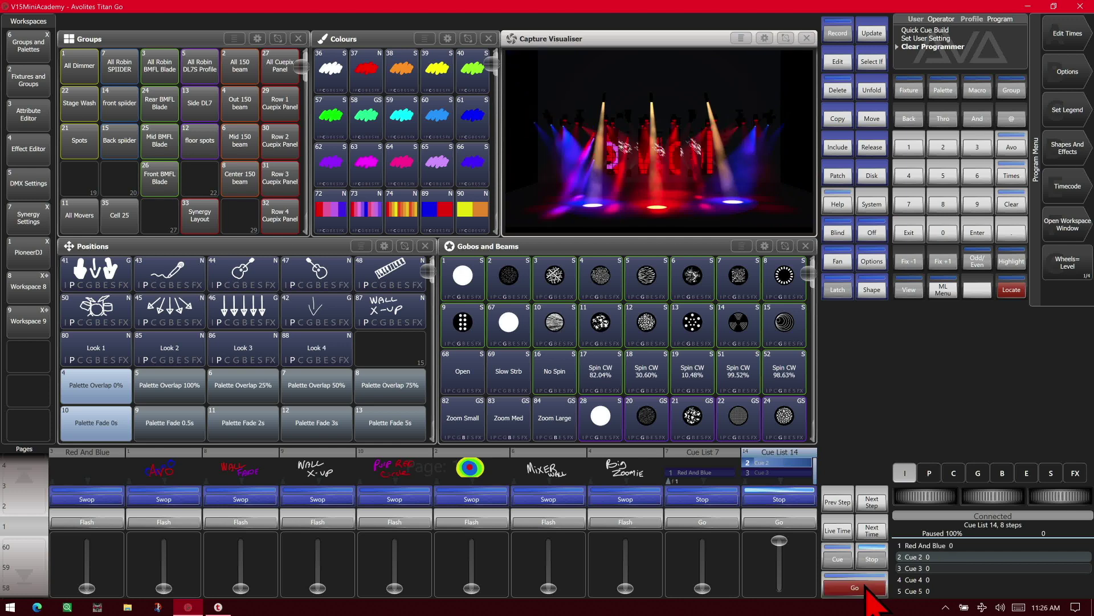
# Release Cue List 14 and record a fresh empty Cue List 14 on the same playback.
pyautogui.click(870, 155)
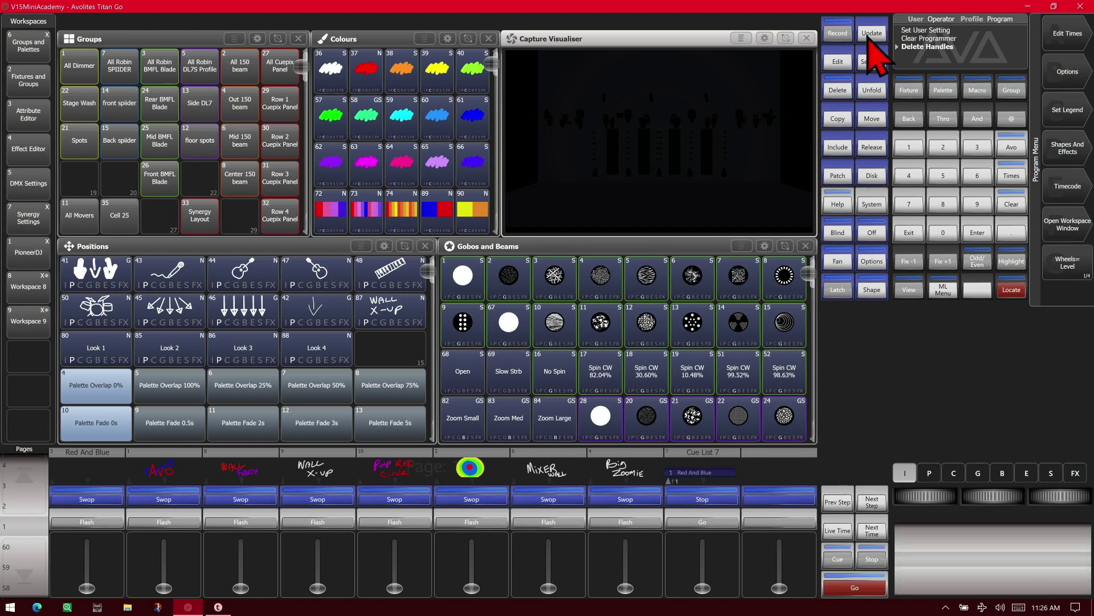
pyautogui.click(842, 39)
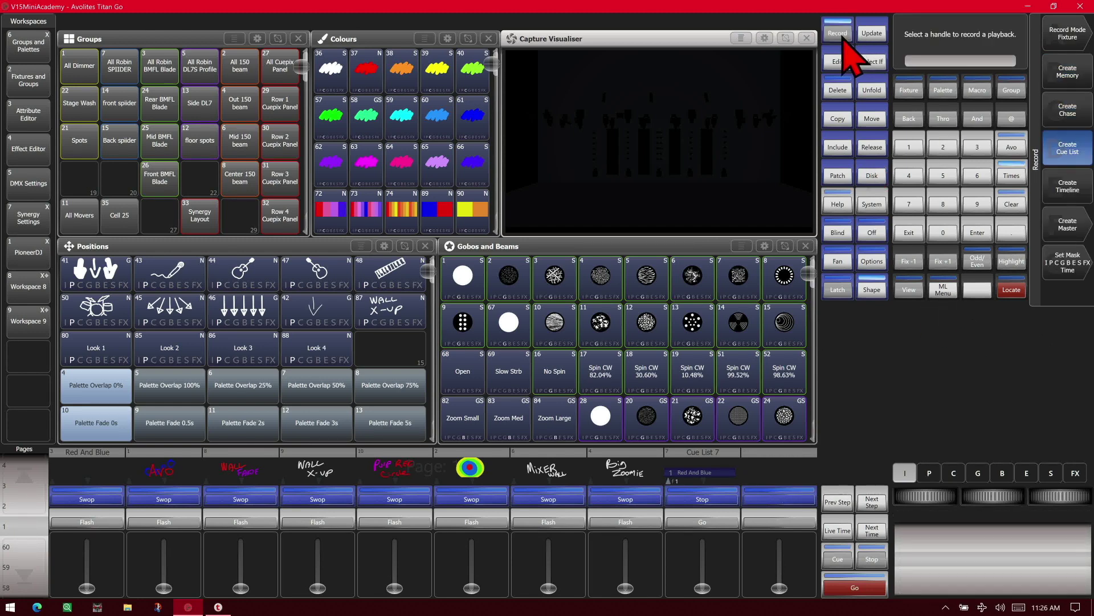
pyautogui.click(790, 506)
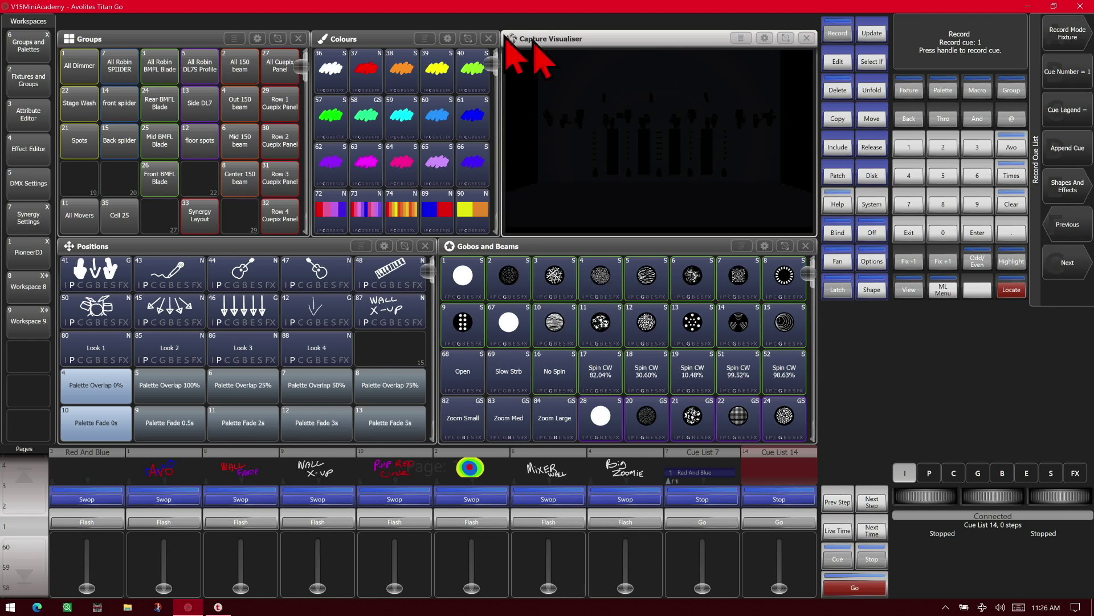
# Bring the All Robin SPIIDERs to full, coloured amber and aimed straight down.
pyautogui.click(136, 78)
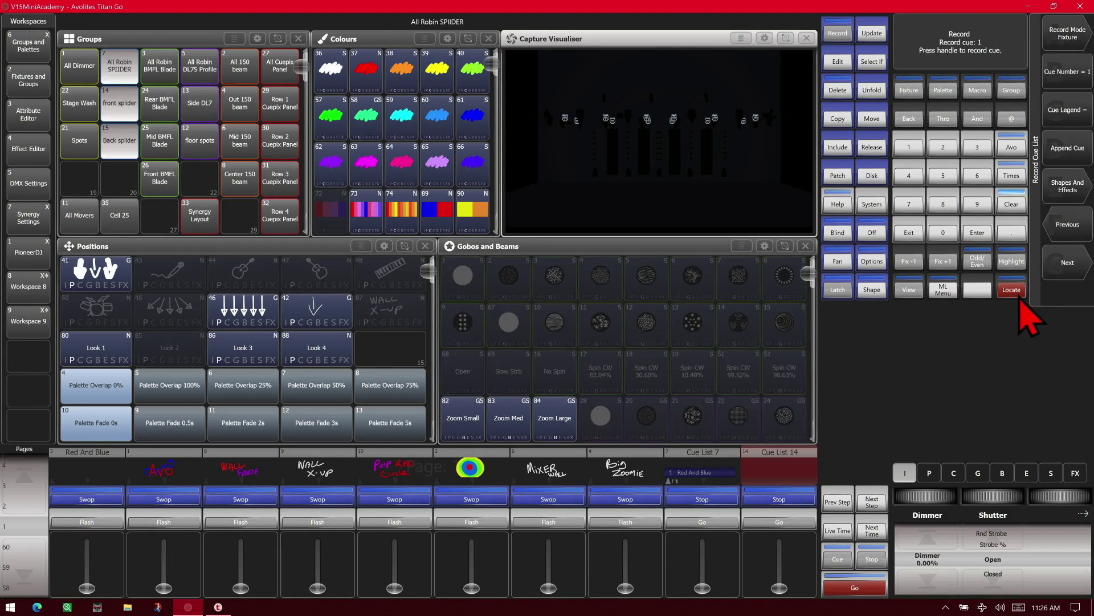
pyautogui.click(1018, 291)
pyautogui.click(402, 69)
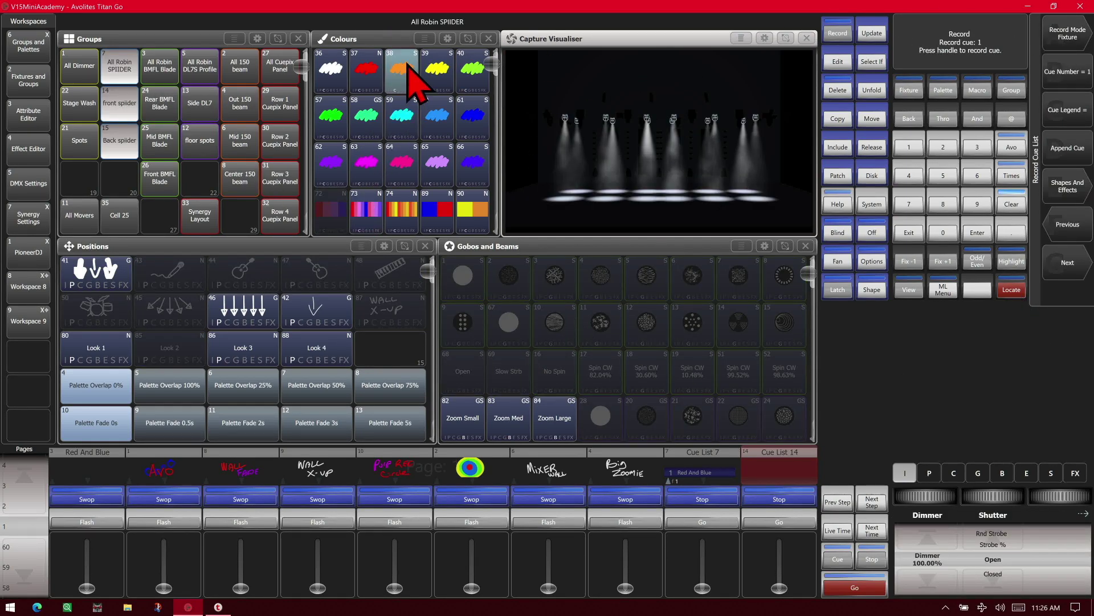
pyautogui.click(251, 319)
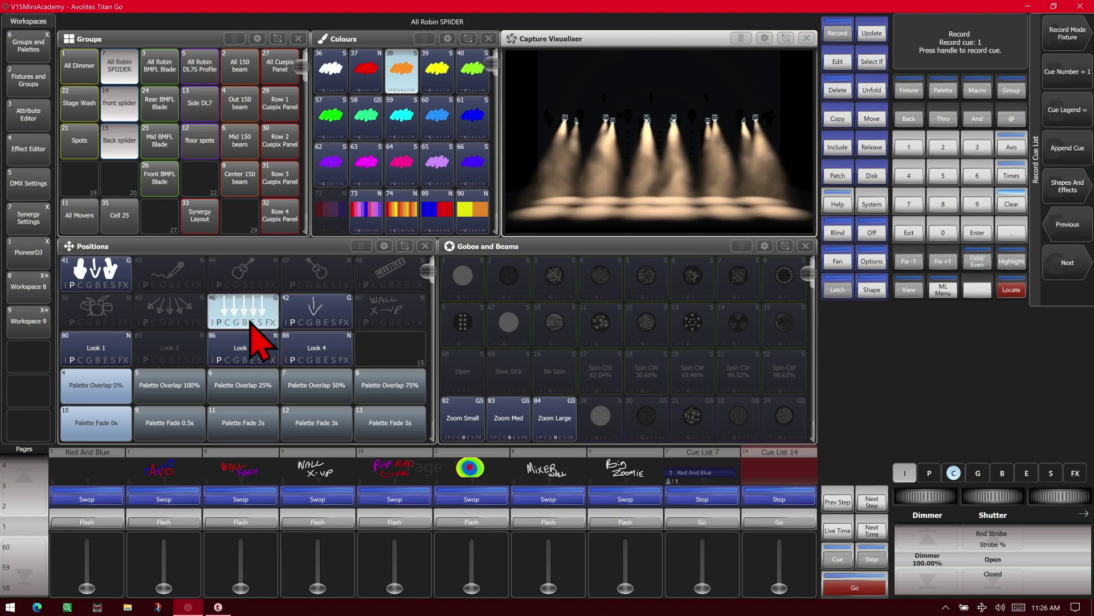
# Set the DL7S Profiles to full, red, fanned outward with gobo 21, and store cue 1.
pyautogui.click(200, 74)
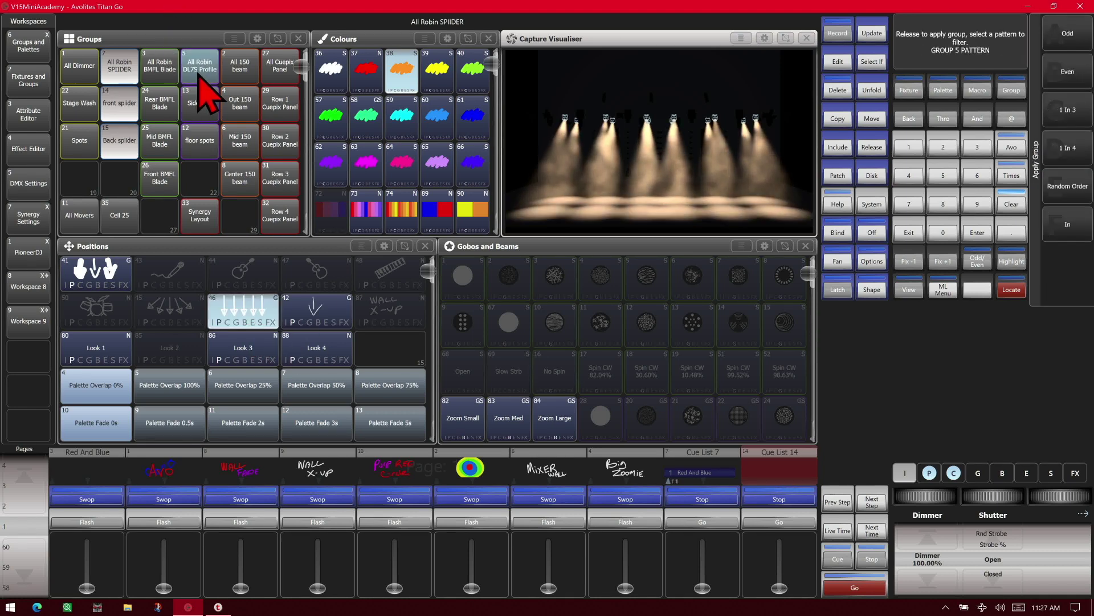
pyautogui.click(1013, 291)
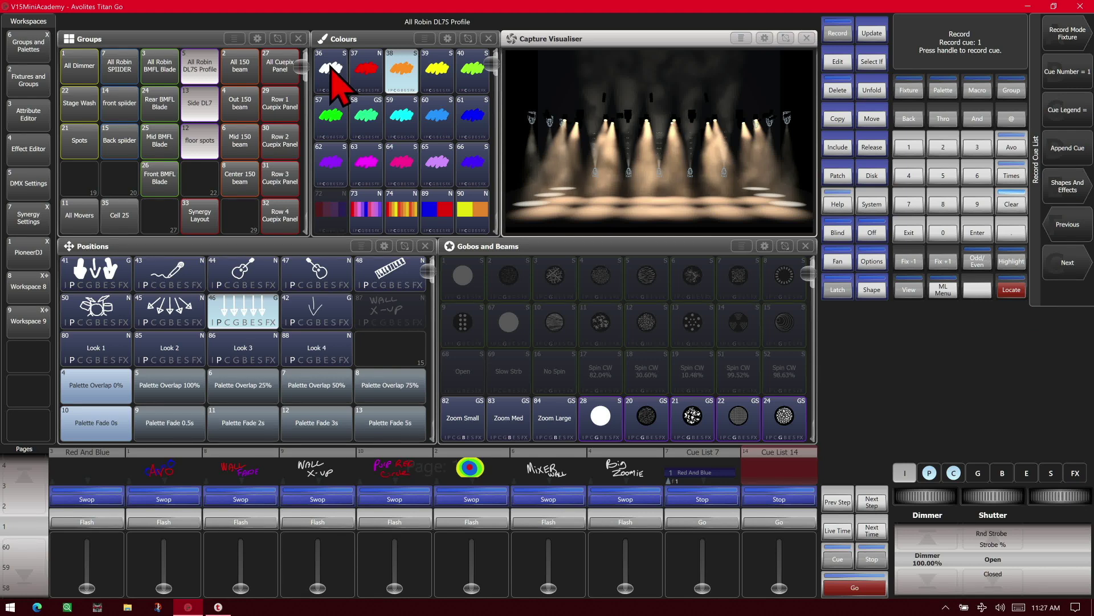
pyautogui.click(359, 77)
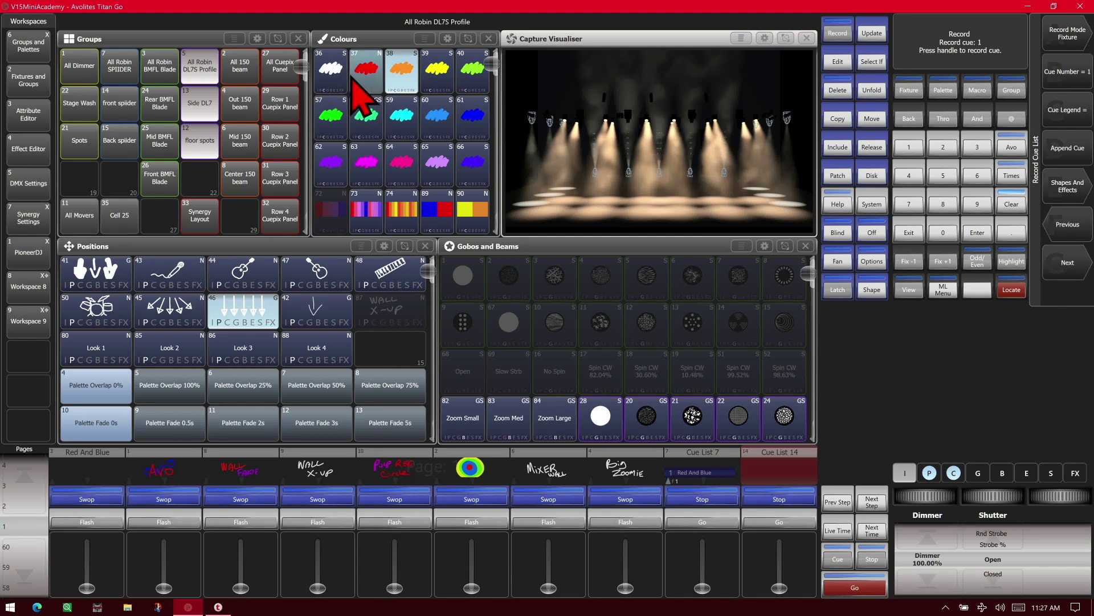
pyautogui.click(171, 319)
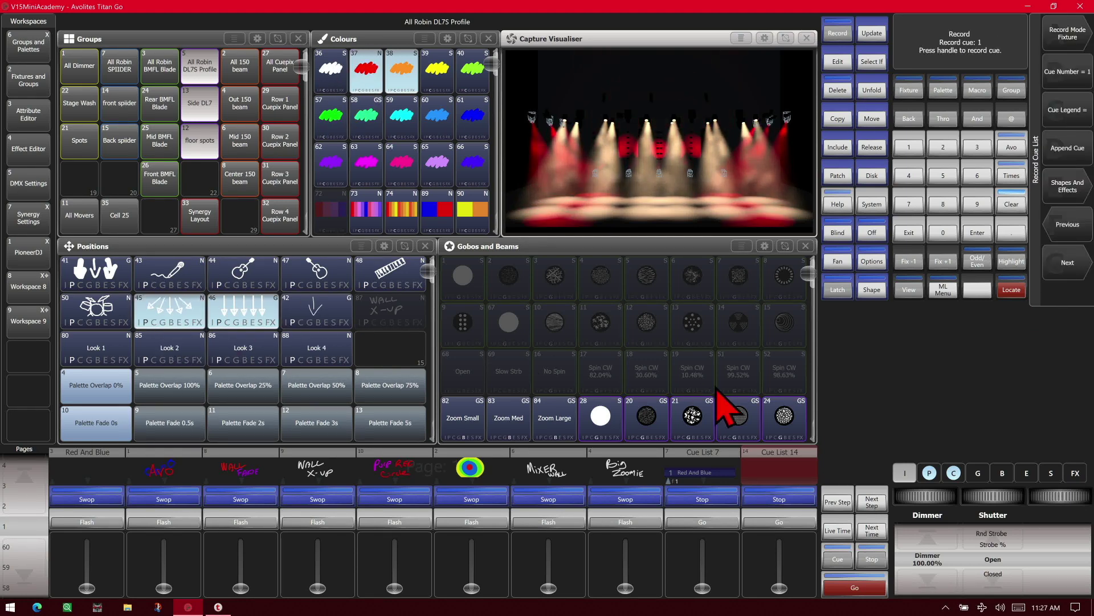
pyautogui.click(700, 420)
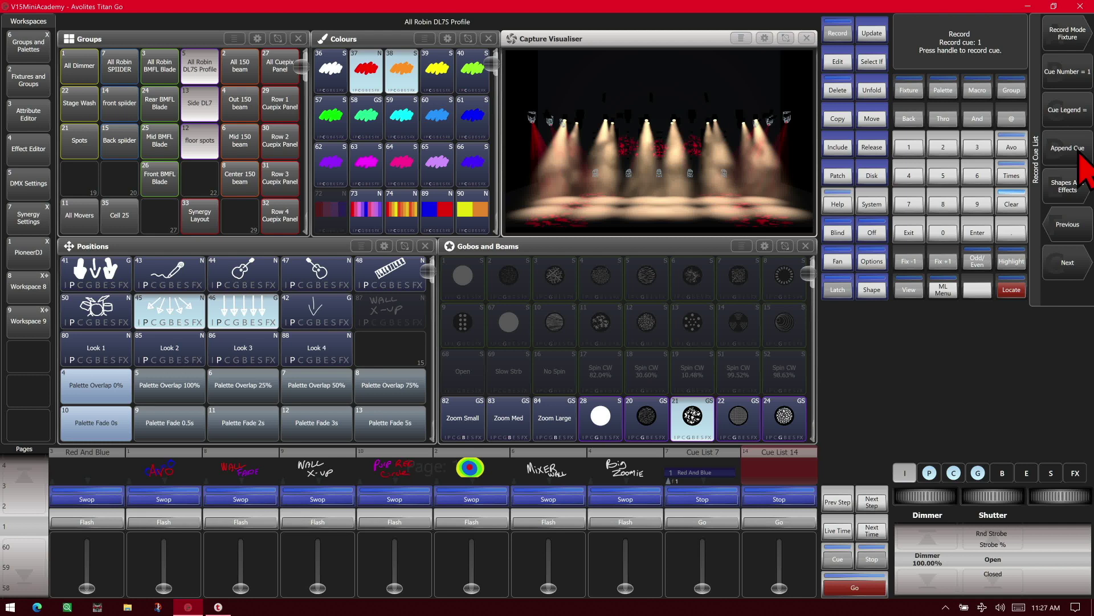
pyautogui.click(747, 470)
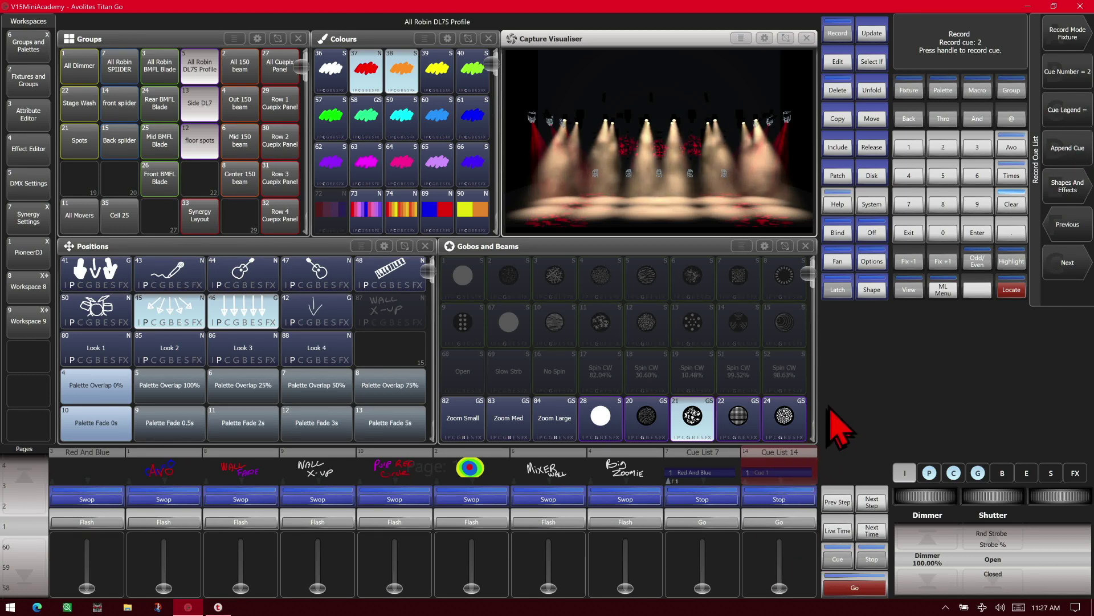
# Make the DL7S Profiles green and BMFL Blades full blue with Look 4 and gobo 13, storing cue 2.
pyautogui.click(332, 114)
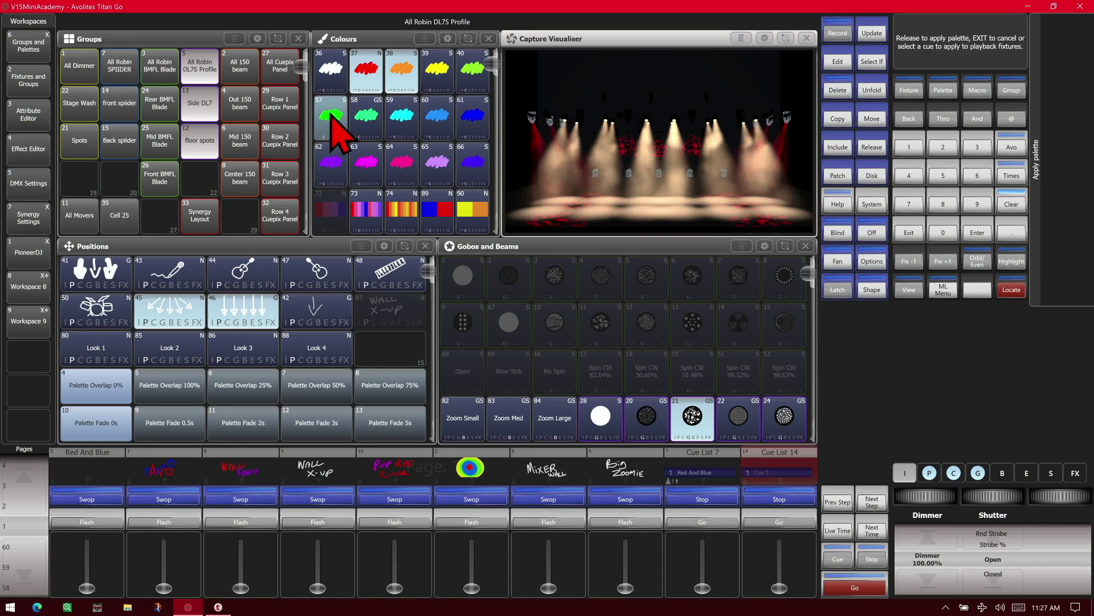
pyautogui.click(158, 75)
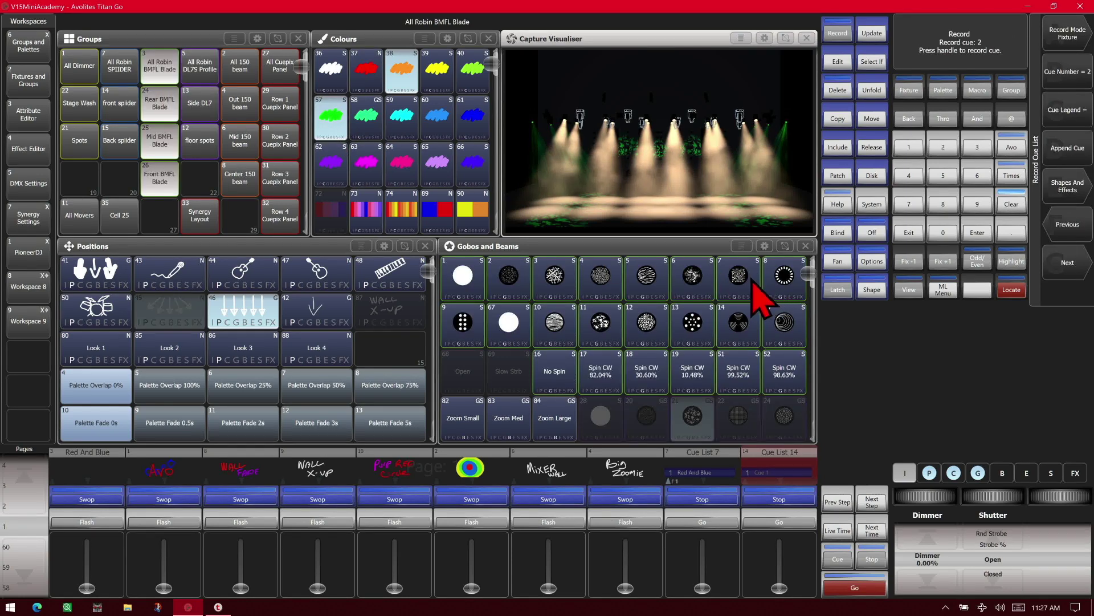
pyautogui.click(1012, 289)
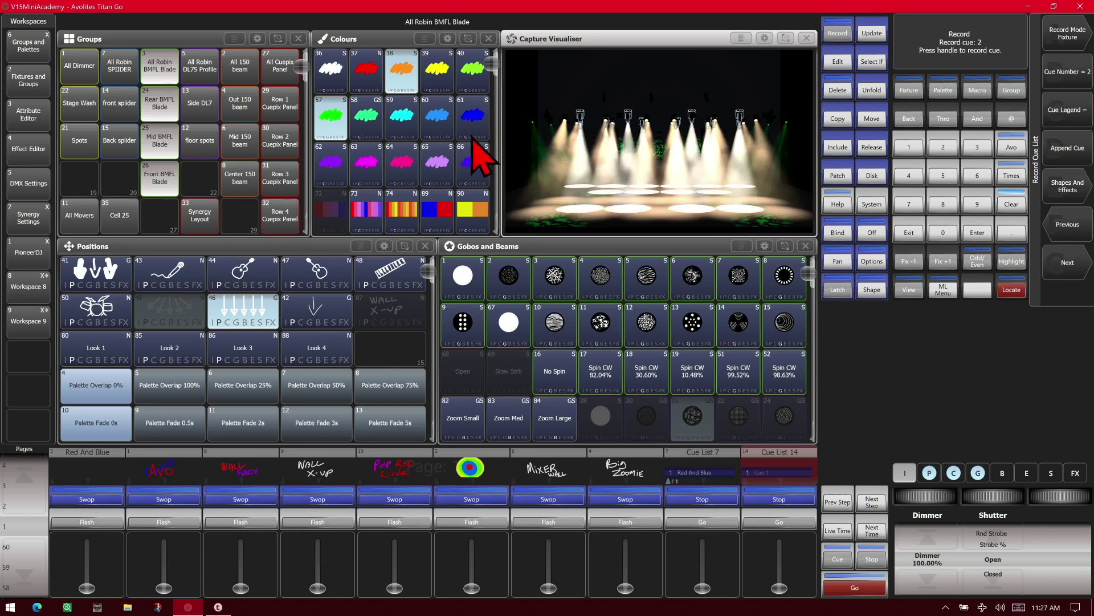
pyautogui.click(447, 126)
pyautogui.hotkey('ctrl', 'r')
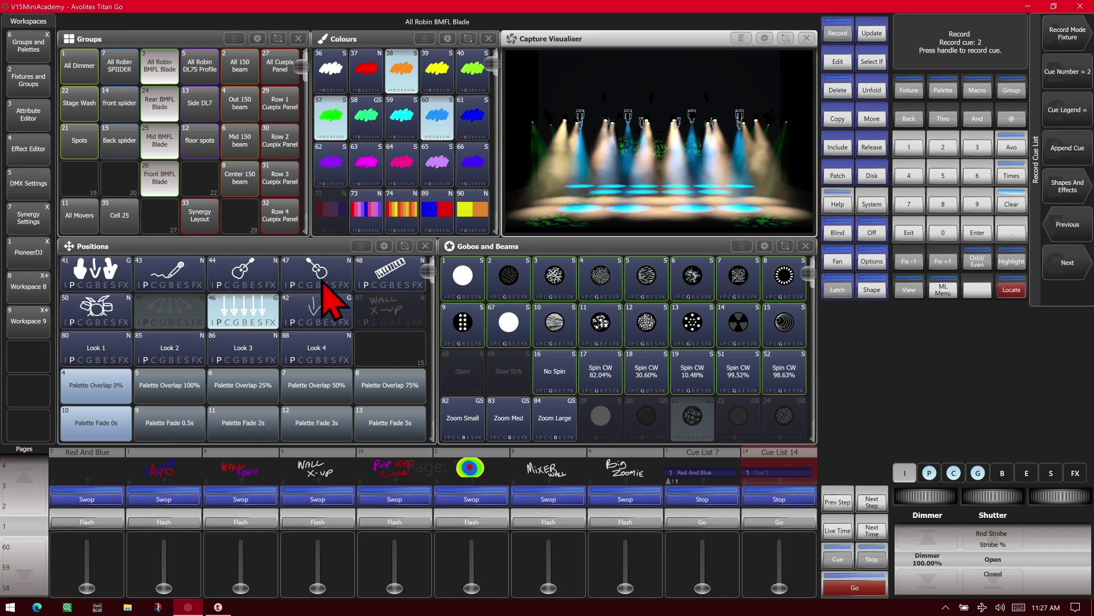
pyautogui.click(316, 354)
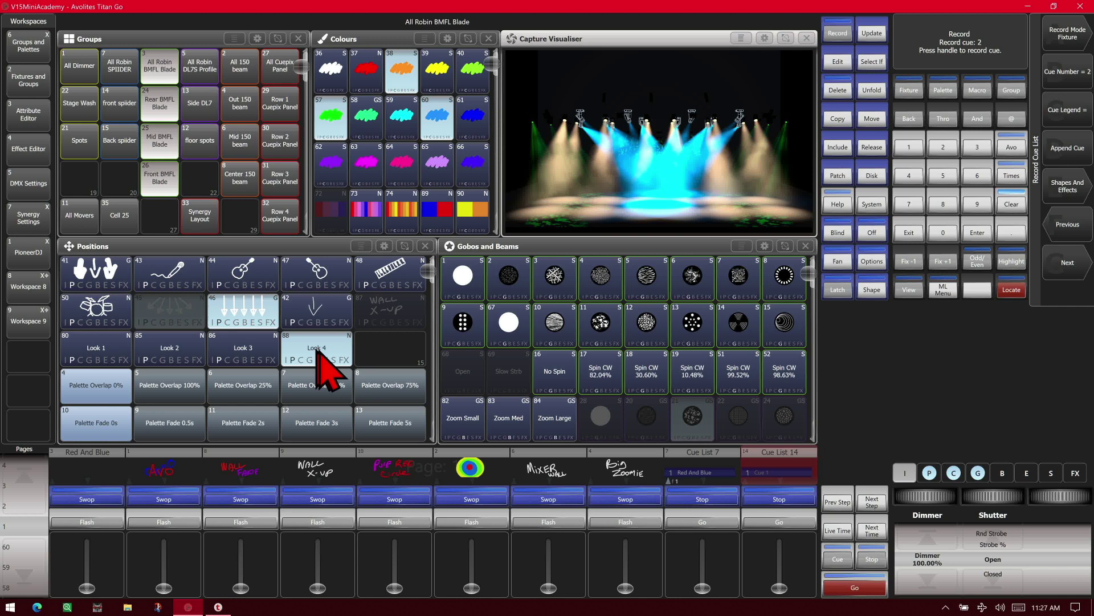
pyautogui.click(693, 328)
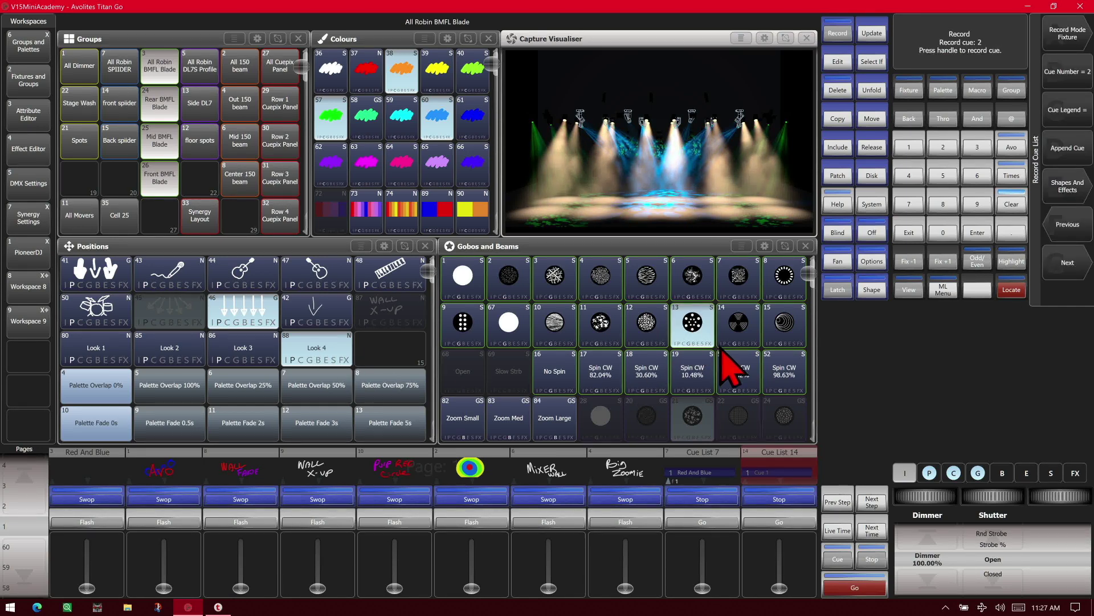
pyautogui.click(784, 501)
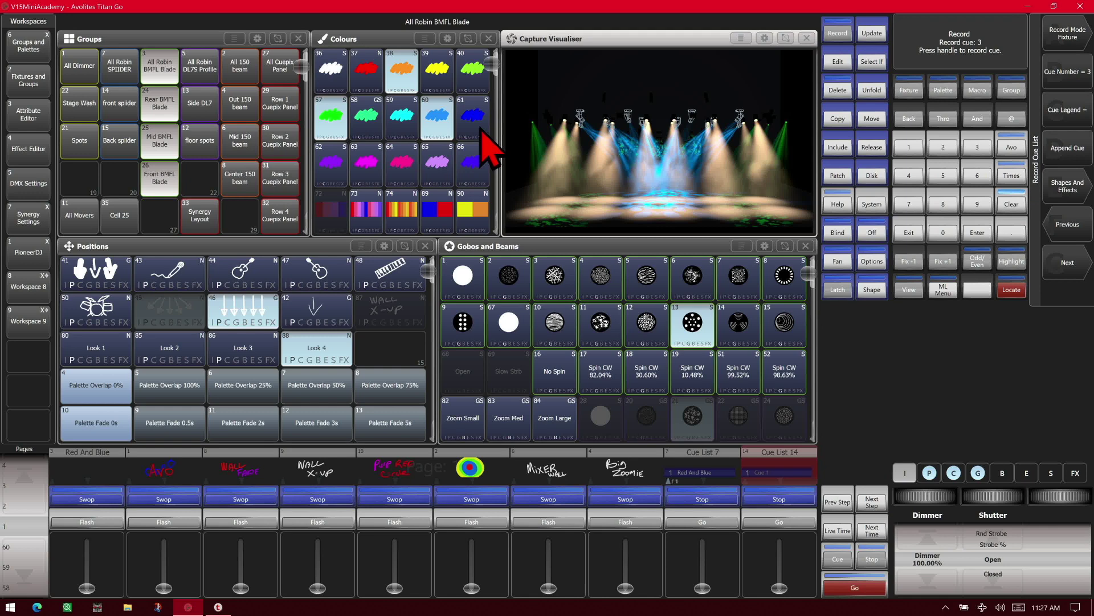
# Turn the BMFL Blades red and set the next cue number to 2.5.
pyautogui.click(375, 77)
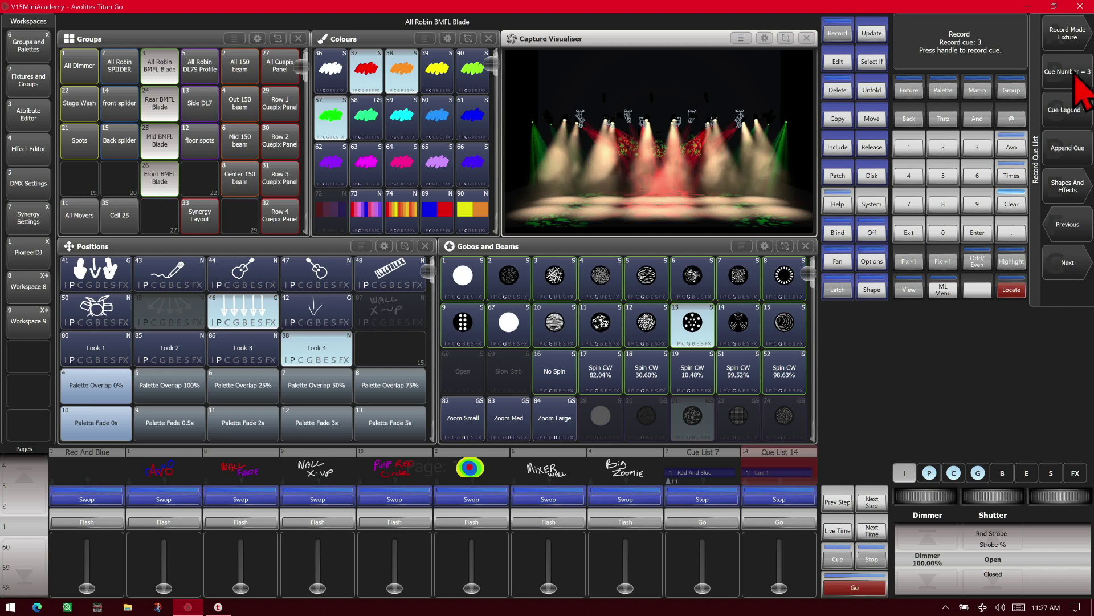
pyautogui.click(942, 152)
pyautogui.click(1009, 232)
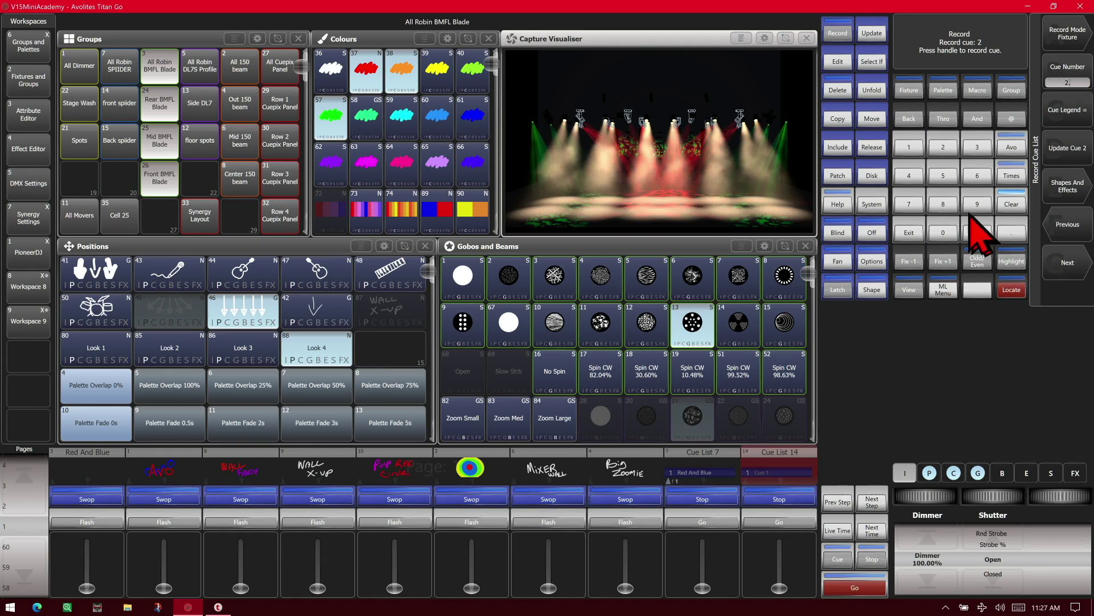
pyautogui.click(943, 177)
pyautogui.click(977, 233)
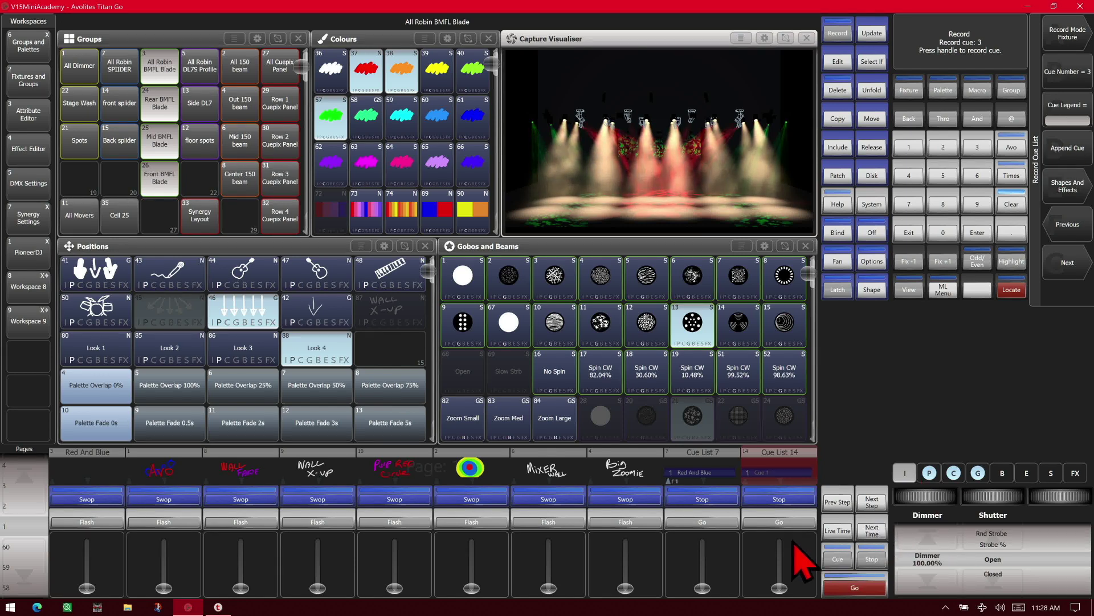
pyautogui.click(774, 478)
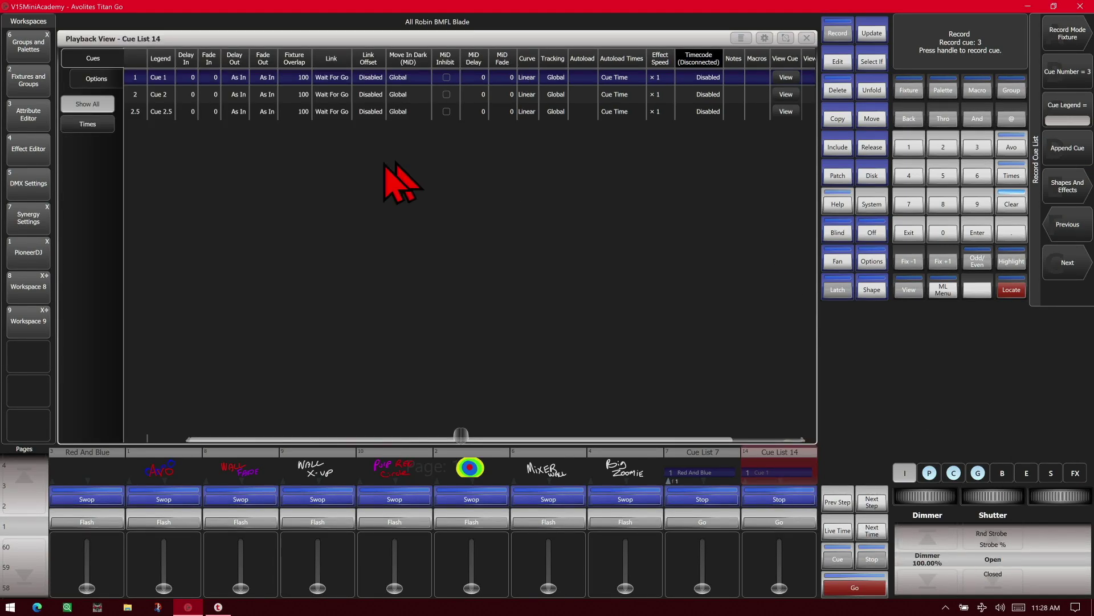
pyautogui.click(807, 37)
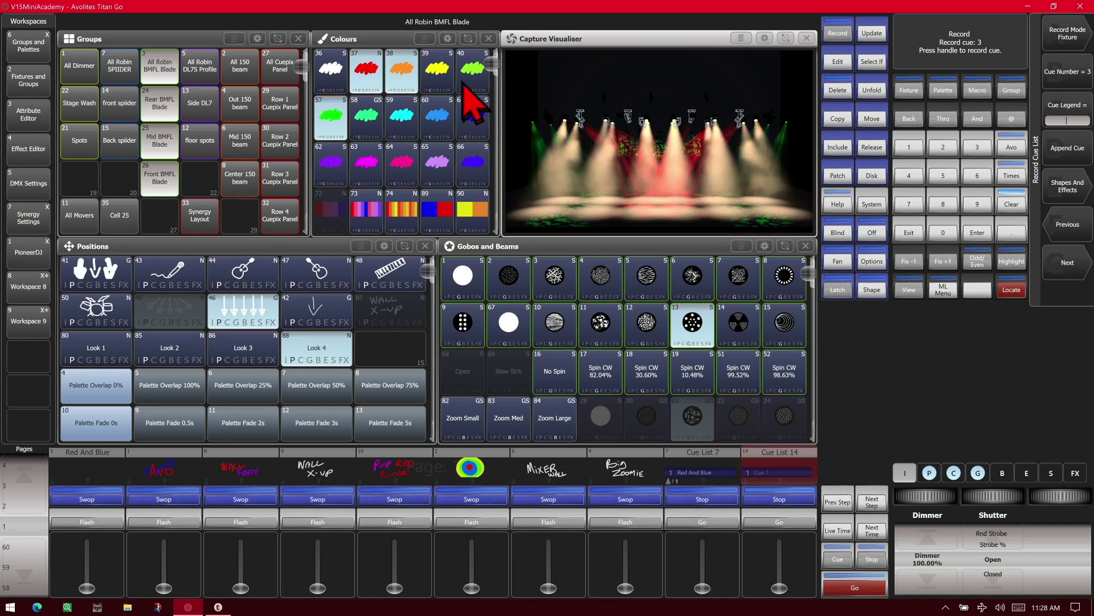
# Append cue 3 with yellow BMFL Blades, then give the SPIIDERs palette 61 and the Blades red.
pyautogui.click(445, 67)
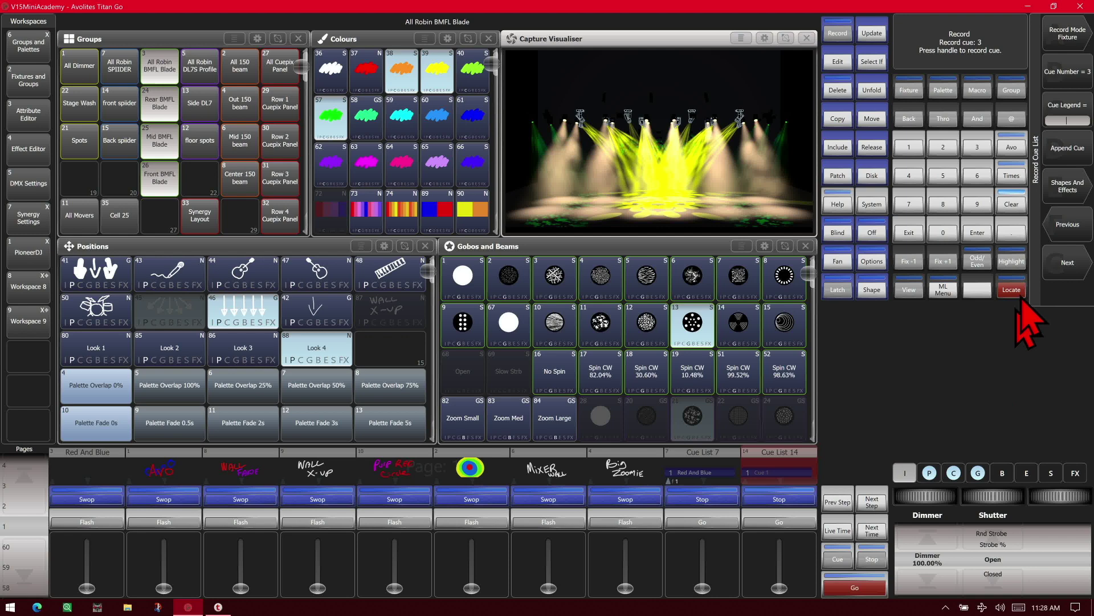
pyautogui.click(1060, 149)
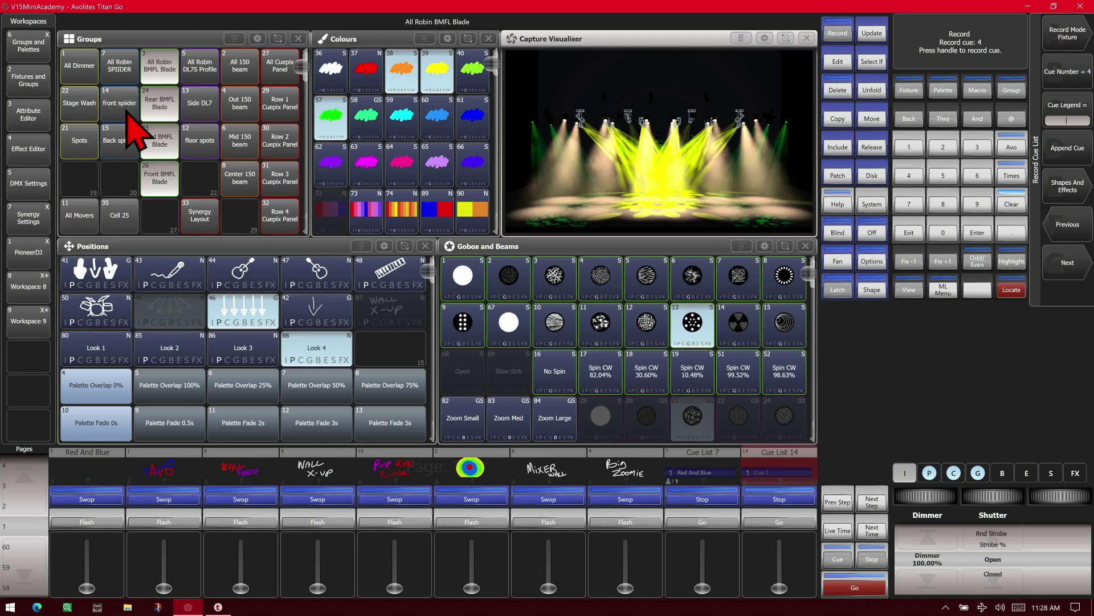
pyautogui.click(107, 74)
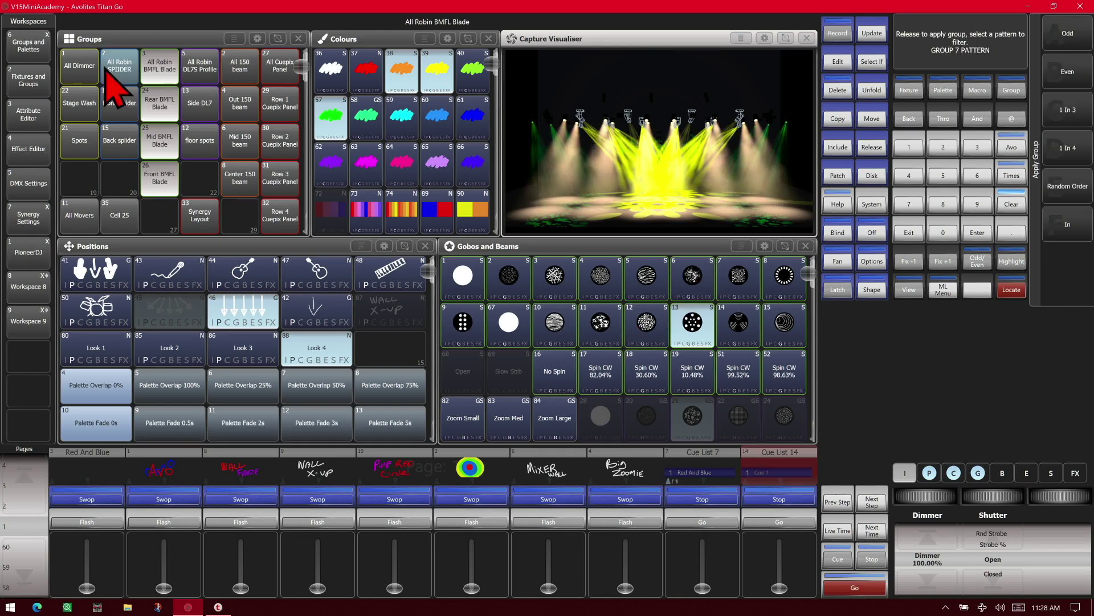
pyautogui.click(482, 126)
pyautogui.press('r')
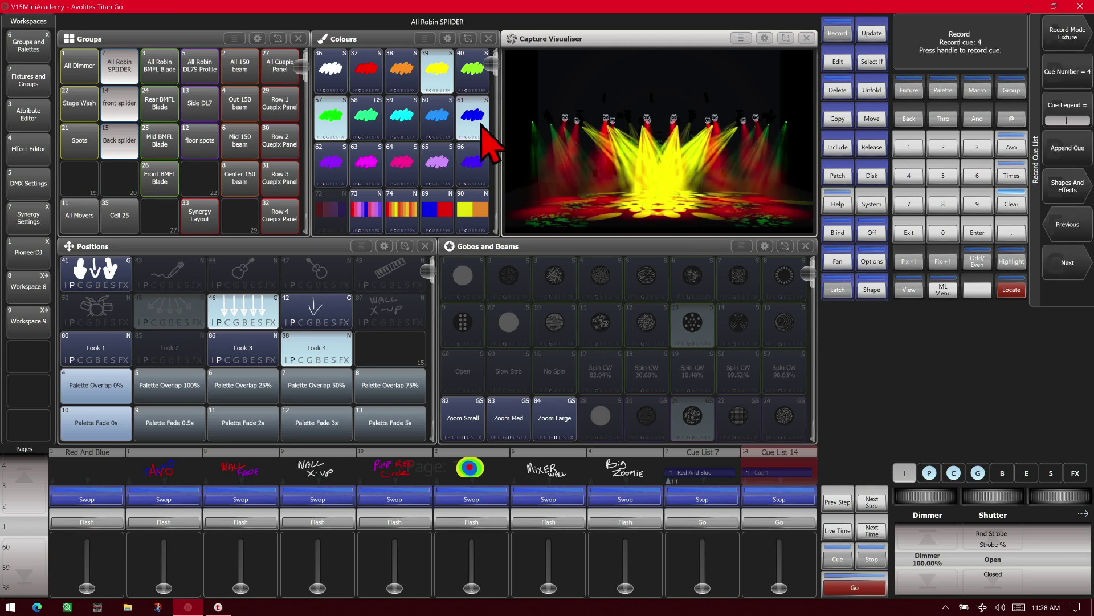
pyautogui.click(202, 79)
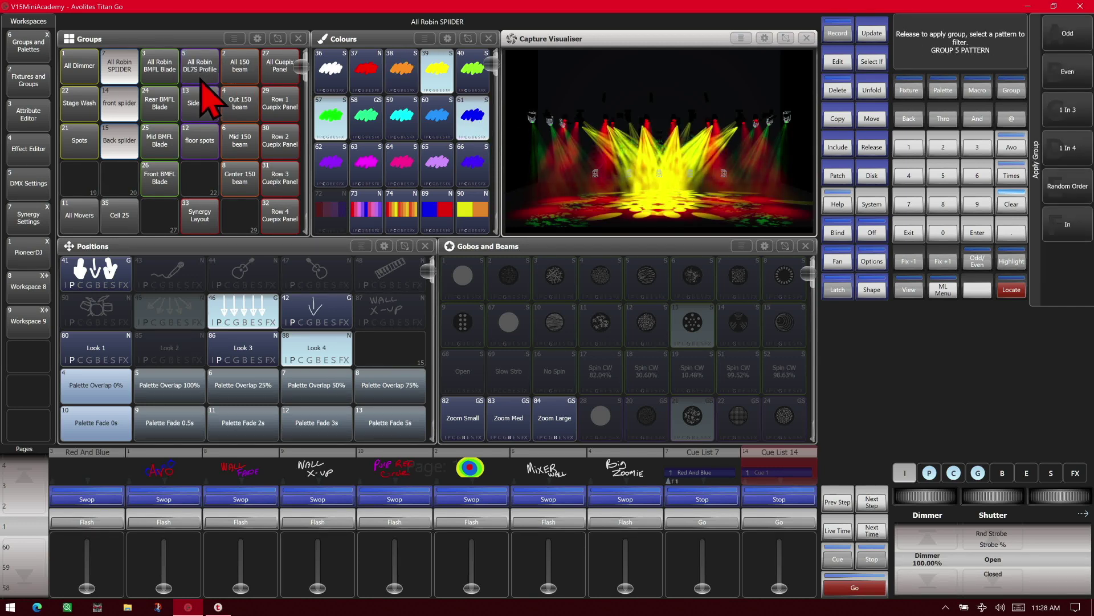
pyautogui.click(153, 79)
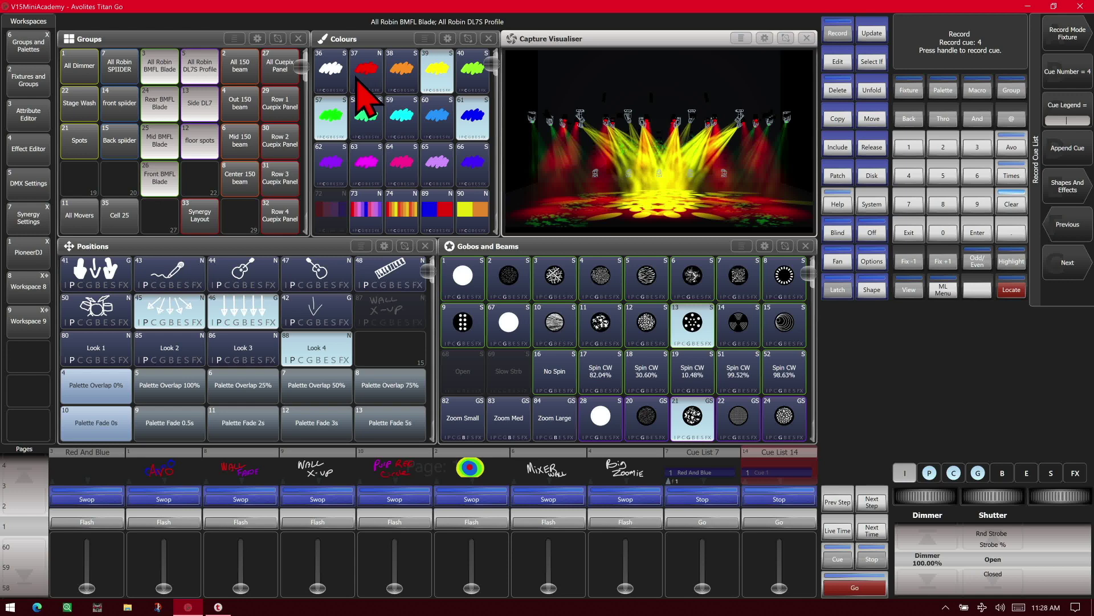
pyautogui.click(194, 73)
pyautogui.click(367, 71)
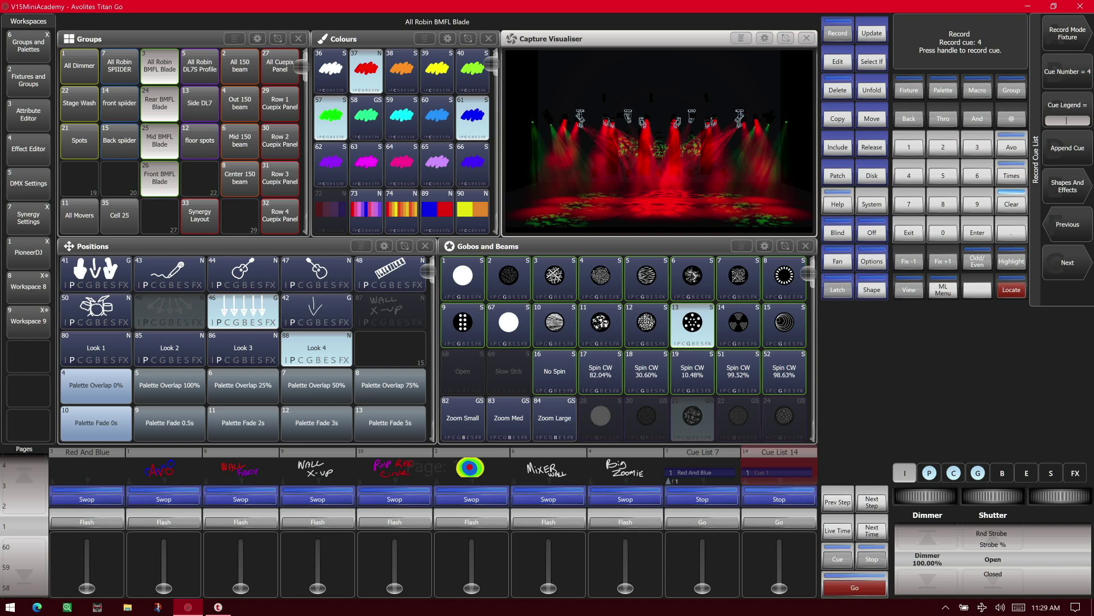
pyautogui.click(1081, 83)
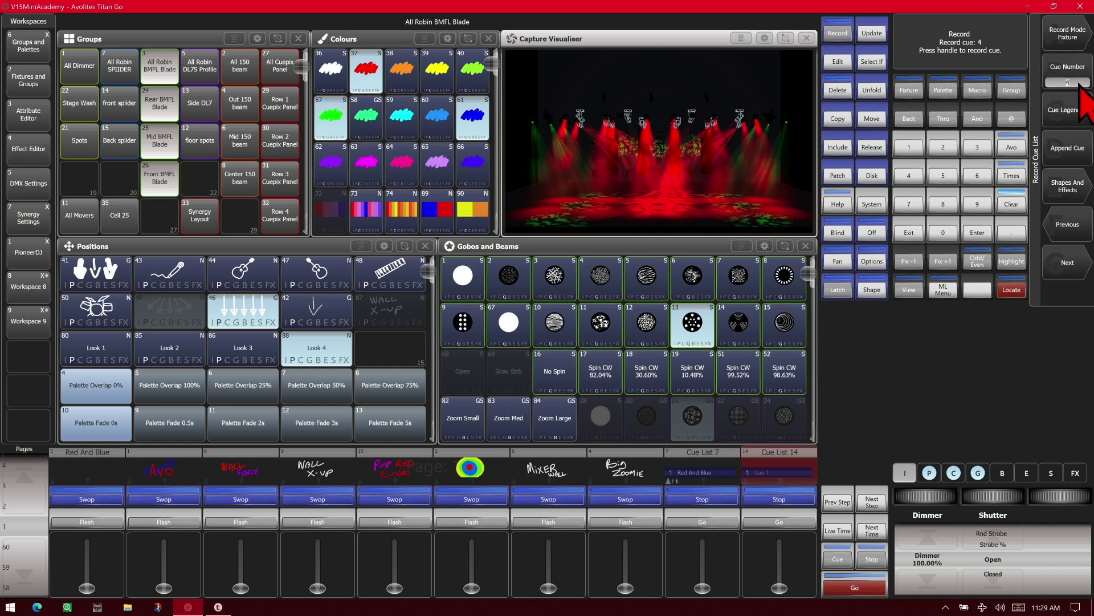
pyautogui.write('2')
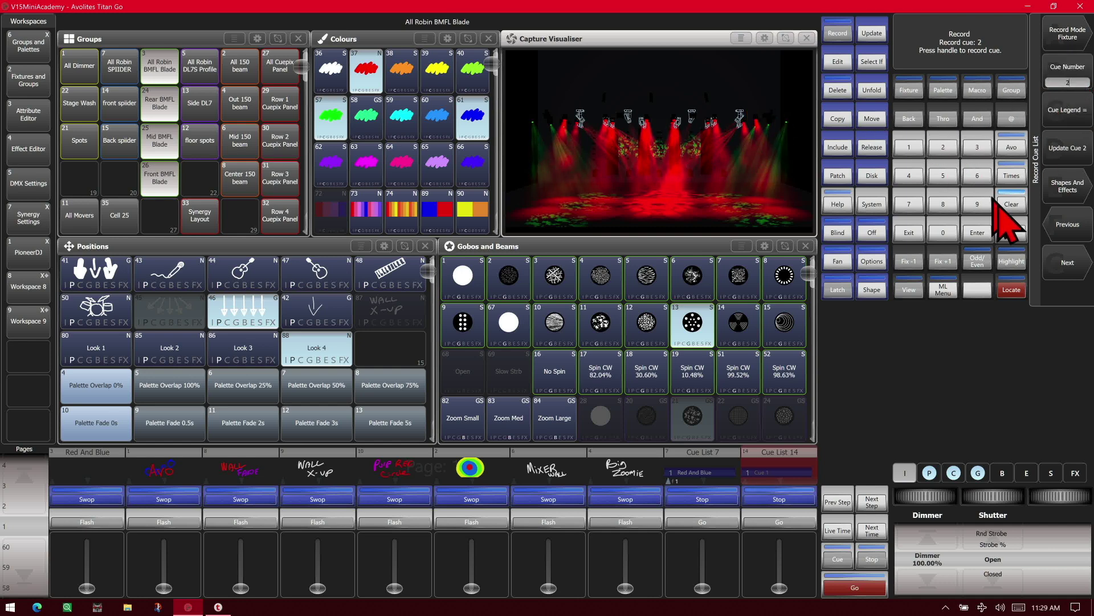
pyautogui.click(1012, 233)
pyautogui.click(944, 177)
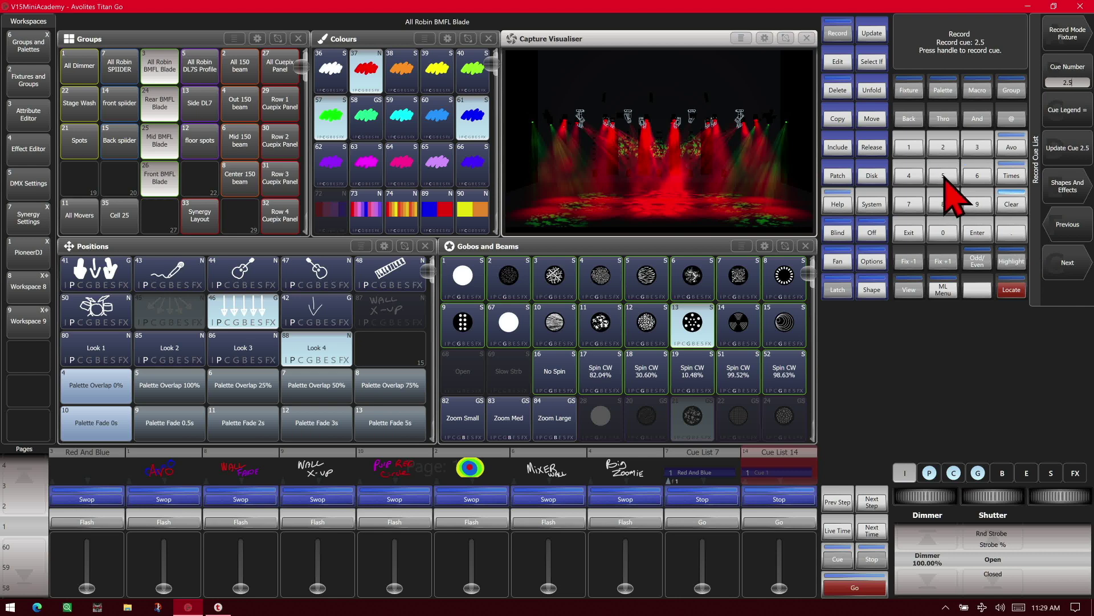
pyautogui.click(1068, 149)
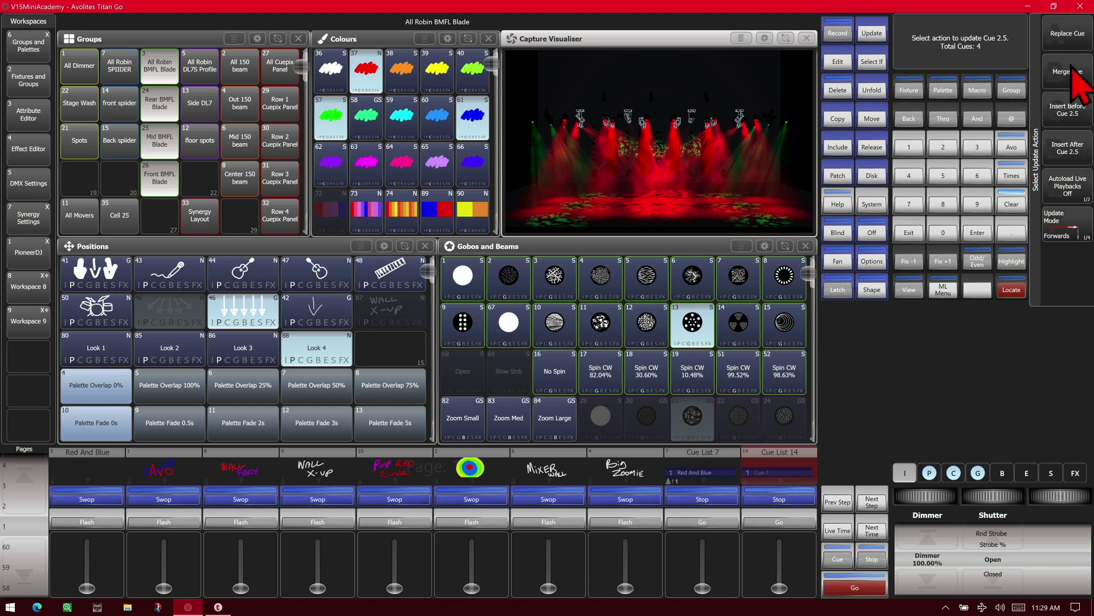
pyautogui.click(1077, 154)
pyautogui.click(908, 178)
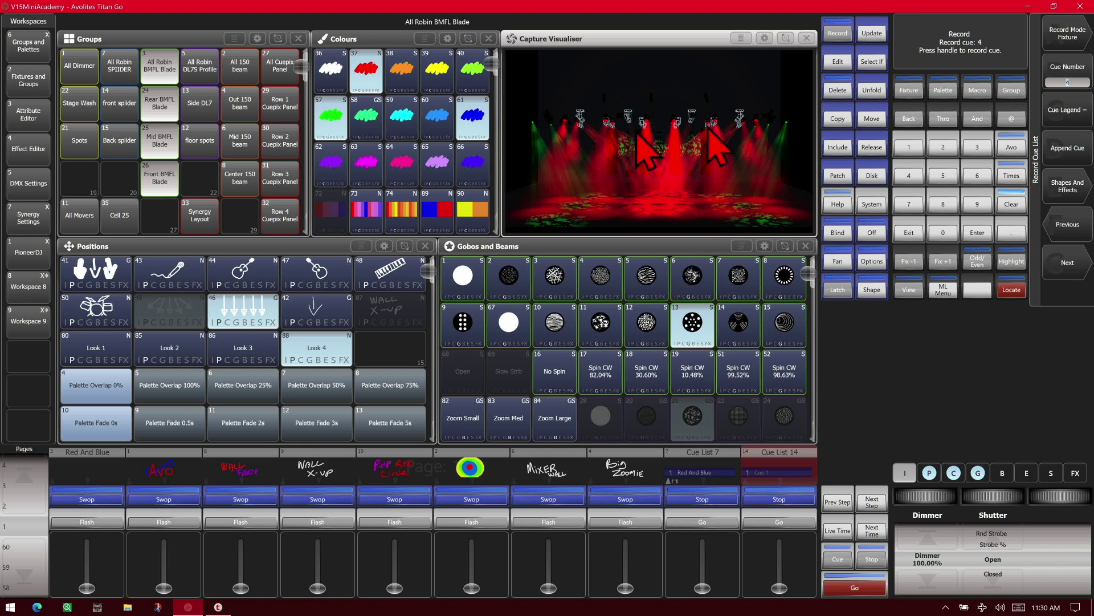
# Turn the SPIIDERs, BMFL Blades and DL7S Profiles yellow and give the cue a Chorus legend.
pyautogui.click(118, 70)
pyautogui.click(170, 78)
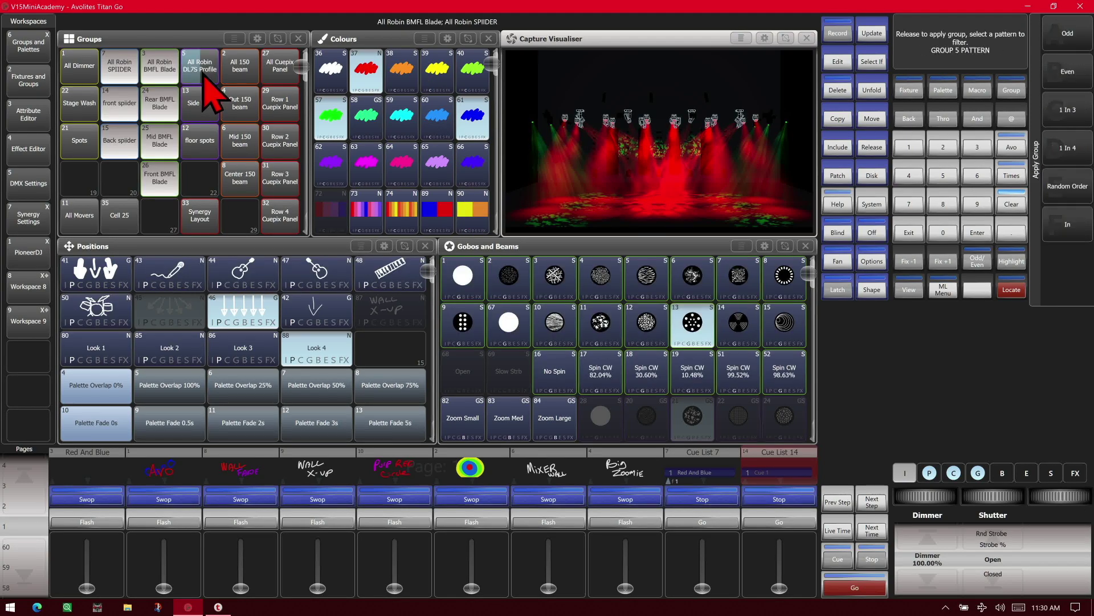
pyautogui.click(200, 74)
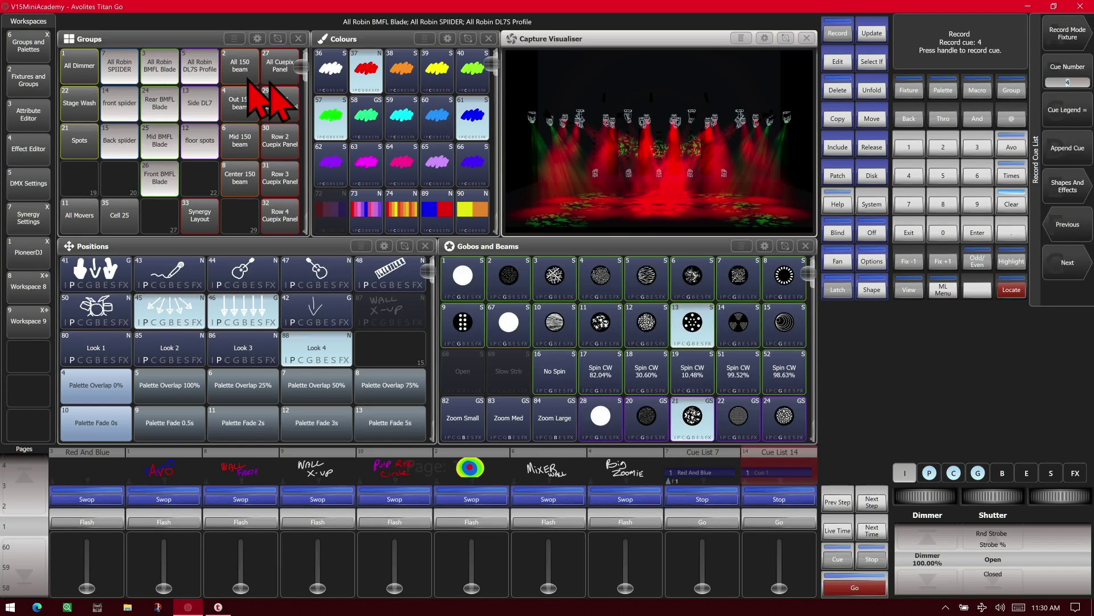
pyautogui.click(450, 80)
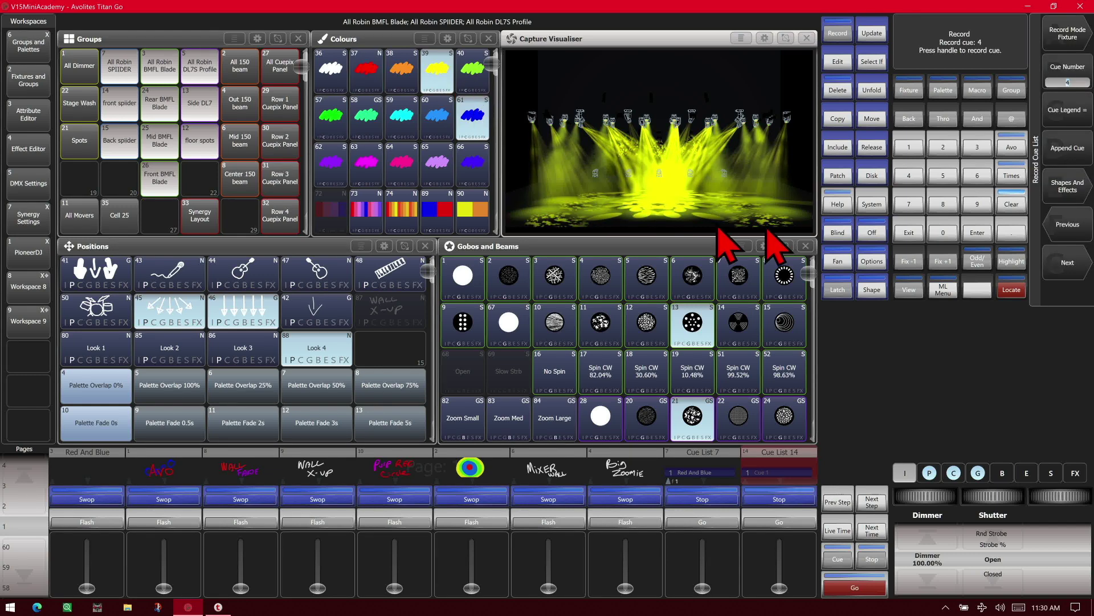
pyautogui.click(1072, 116)
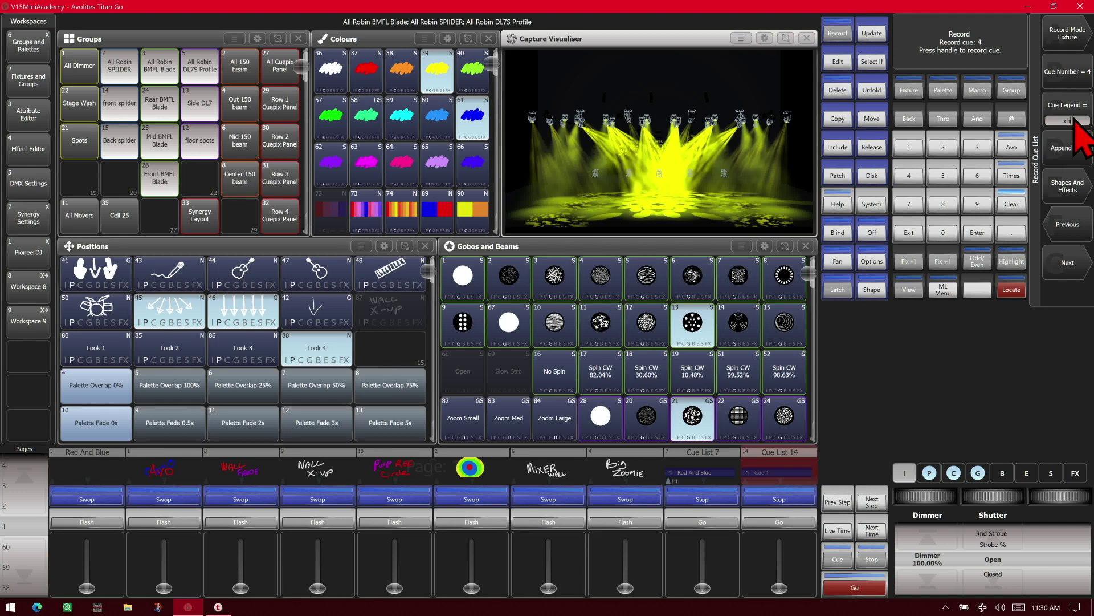
pyautogui.press('Return')
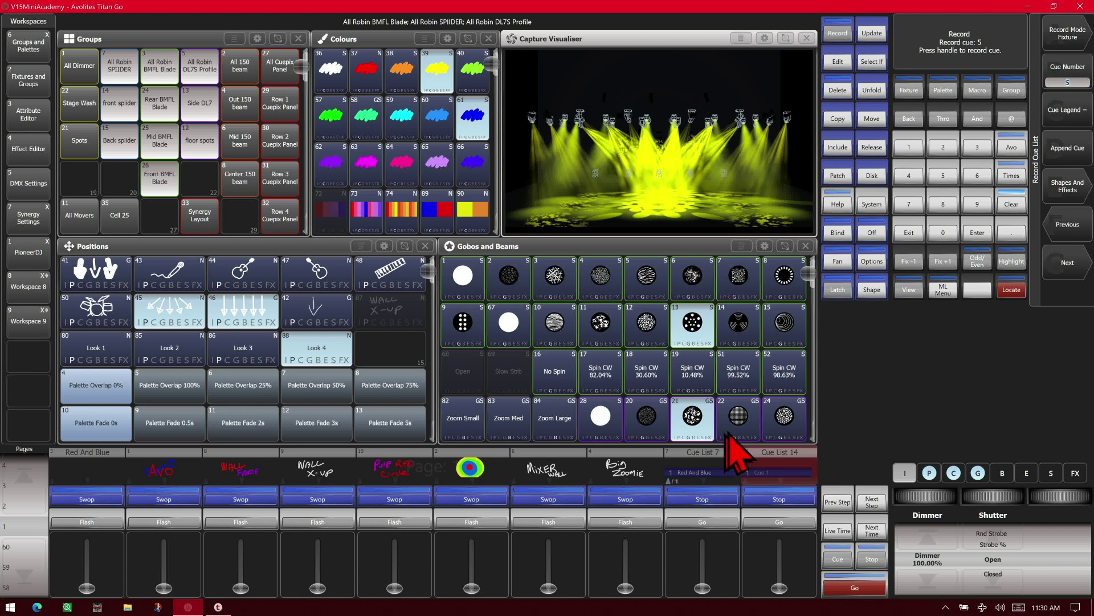
# Create a Pan/Tilt Circle shape on the All Robin BMFL Blade group.
pyautogui.click(1069, 192)
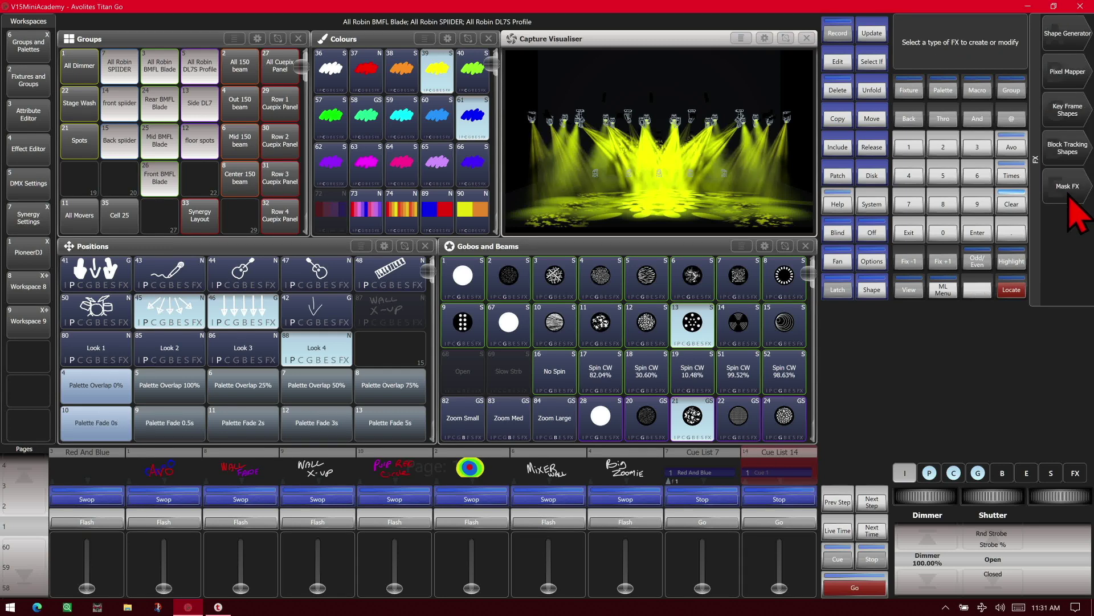
pyautogui.click(1077, 35)
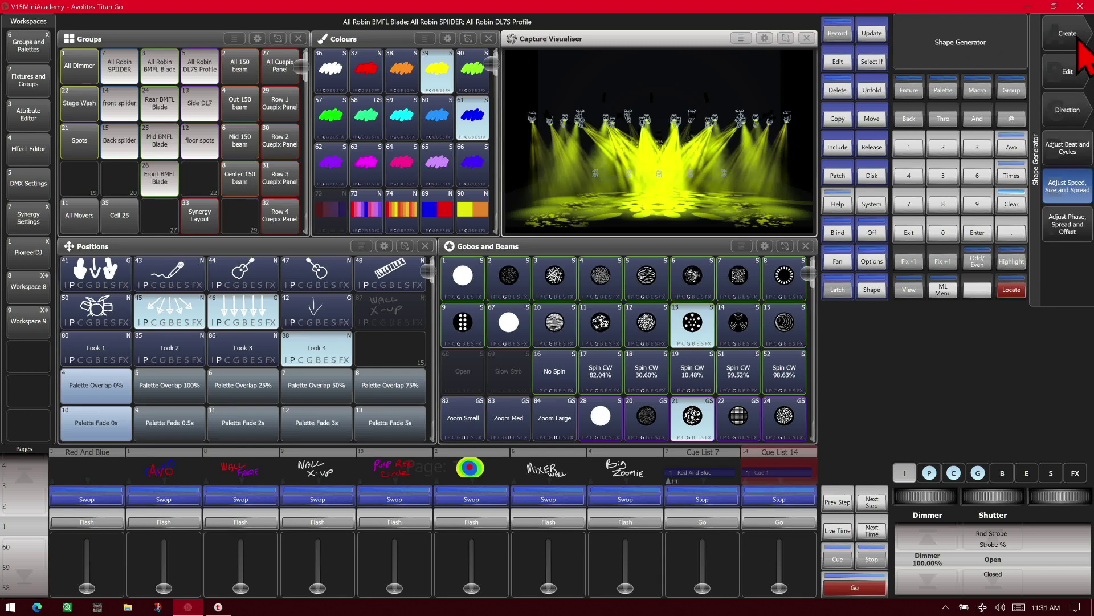
pyautogui.click(1079, 45)
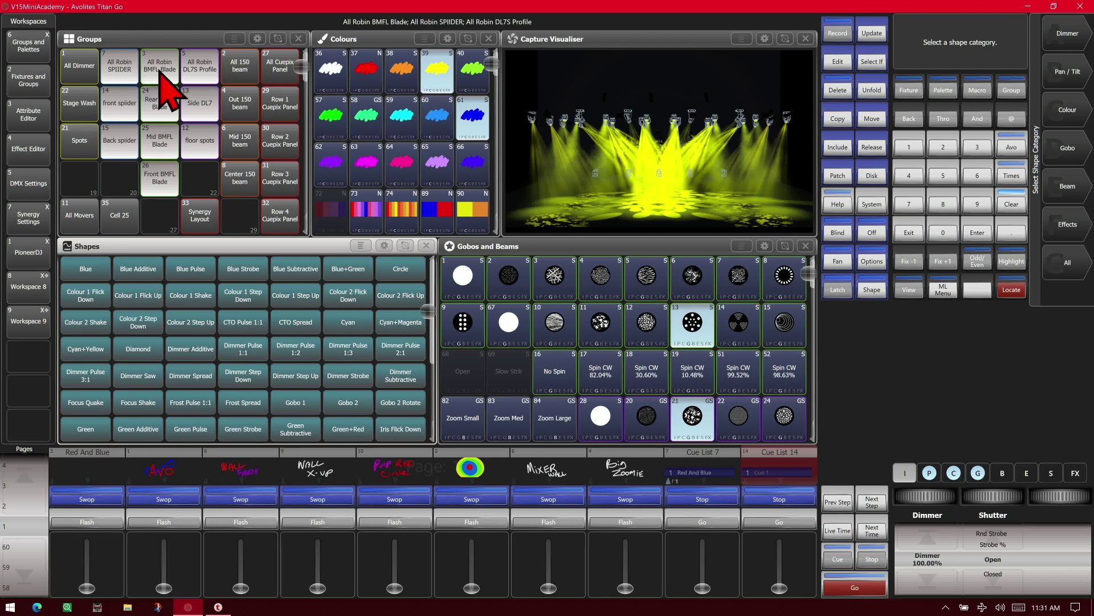
pyautogui.click(162, 77)
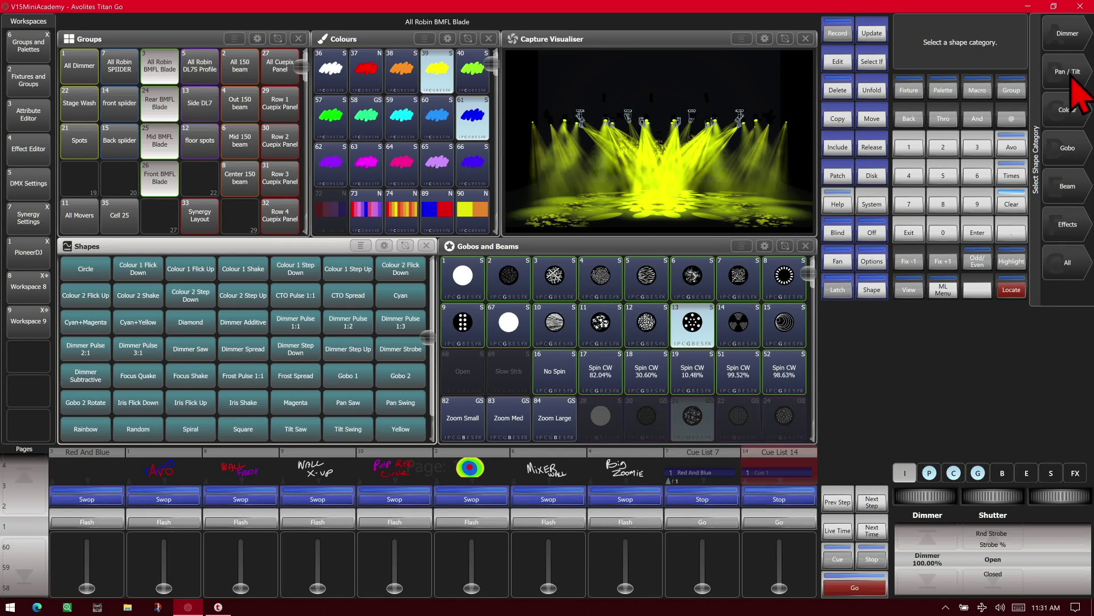
pyautogui.click(1080, 73)
pyautogui.click(1080, 40)
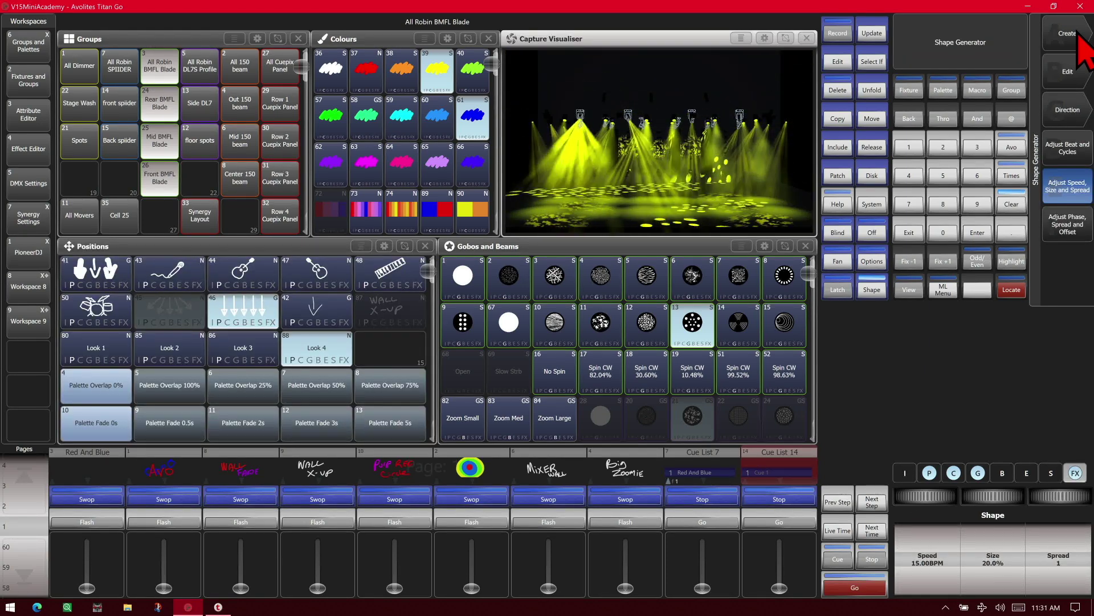
# Apply position palette 41, set the shape spread to 6, and record the look as cue 5.
pyautogui.click(119, 281)
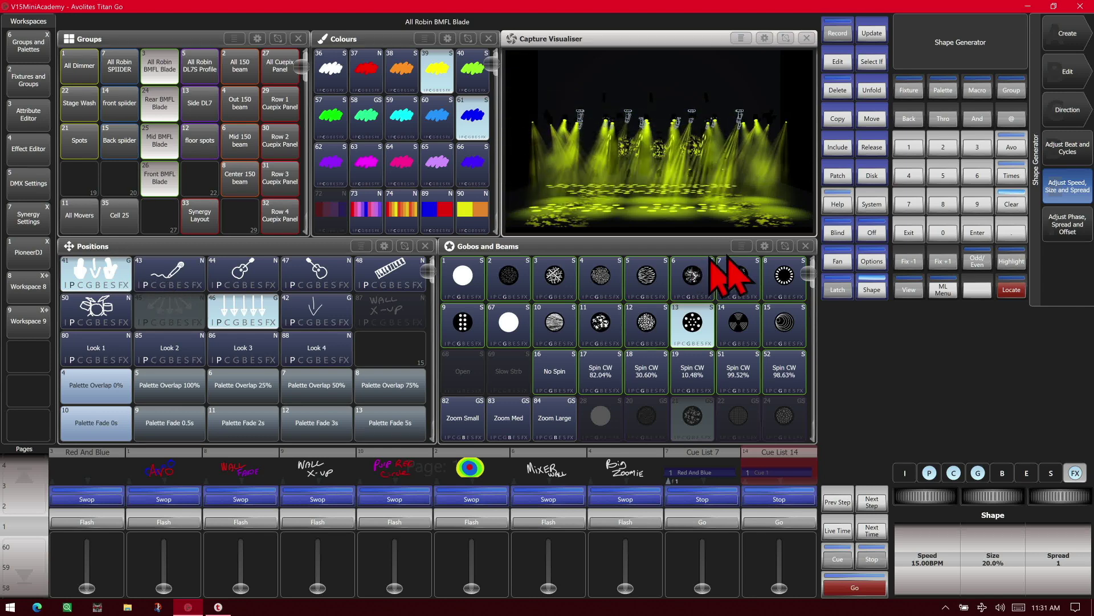
pyautogui.scroll(5, 1060, 496)
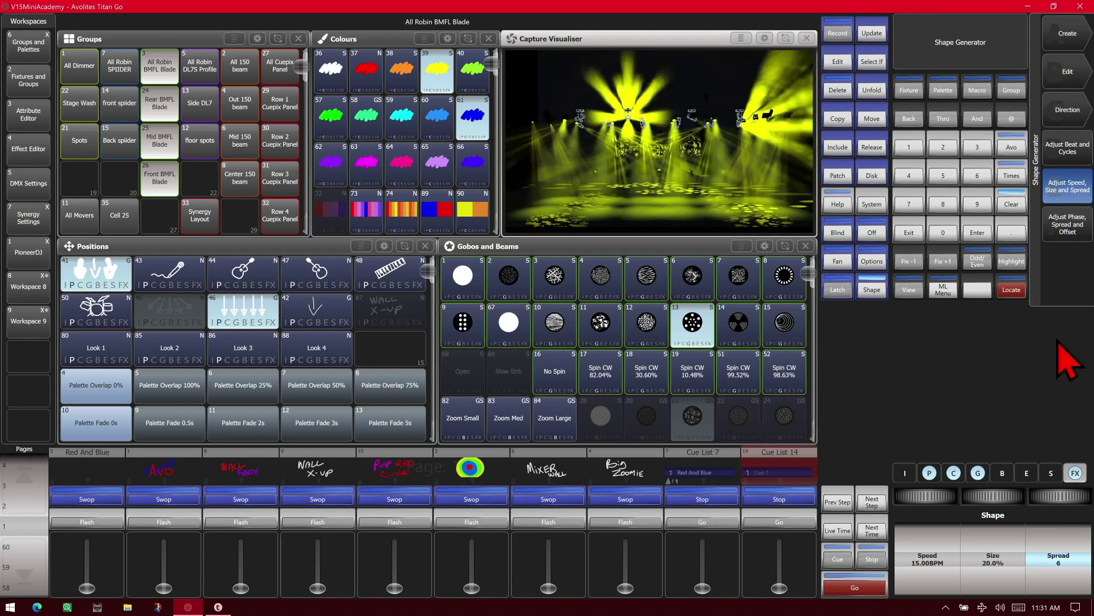
pyautogui.click(934, 236)
pyautogui.click(915, 234)
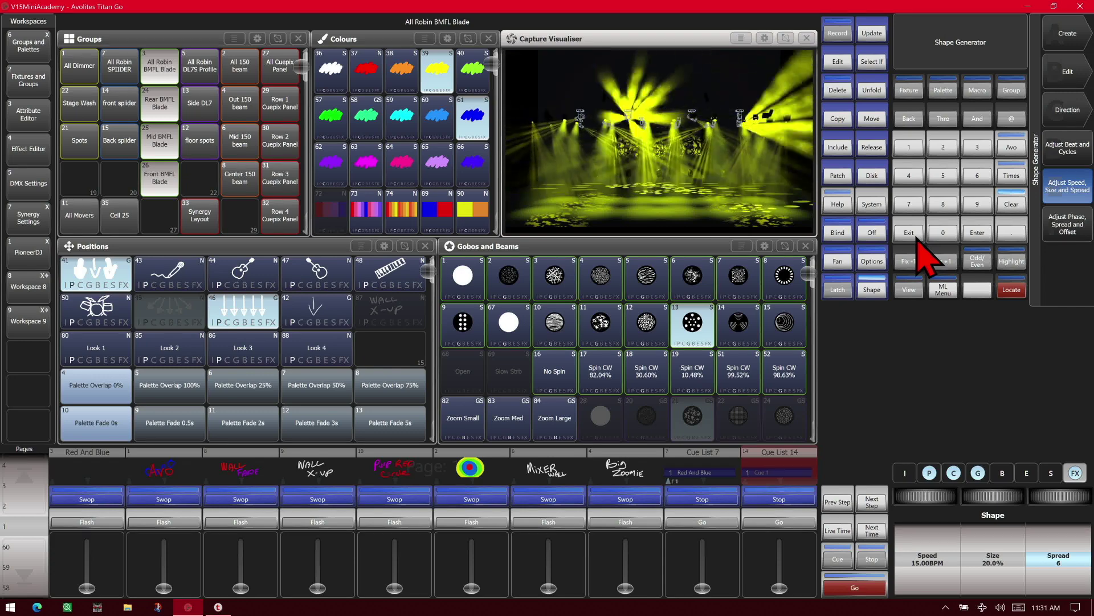
pyautogui.hotkey('ctrl', 'r')
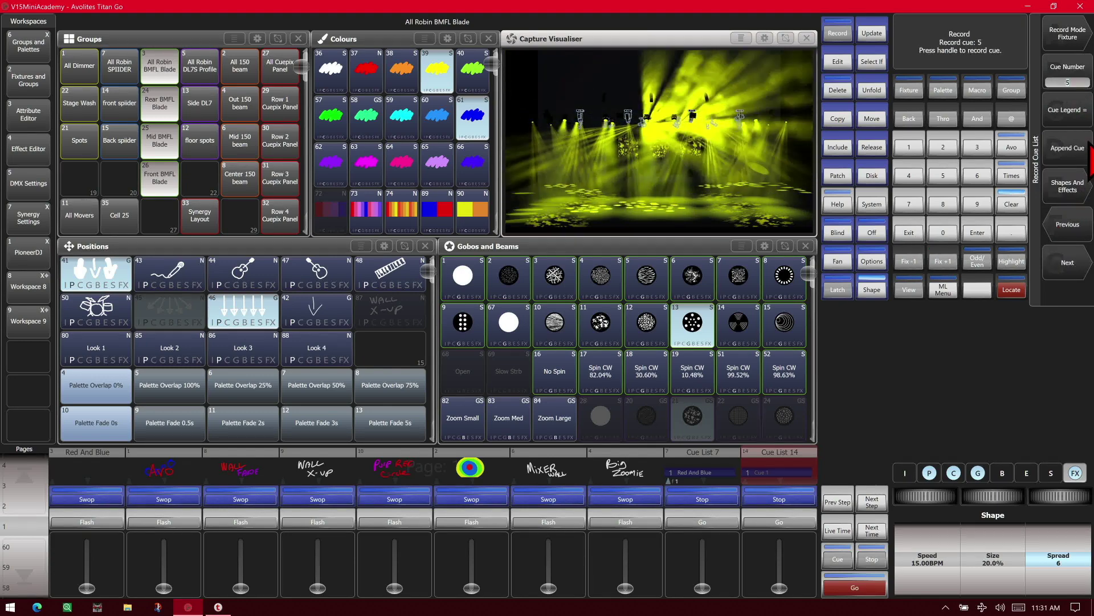
pyautogui.click(1086, 159)
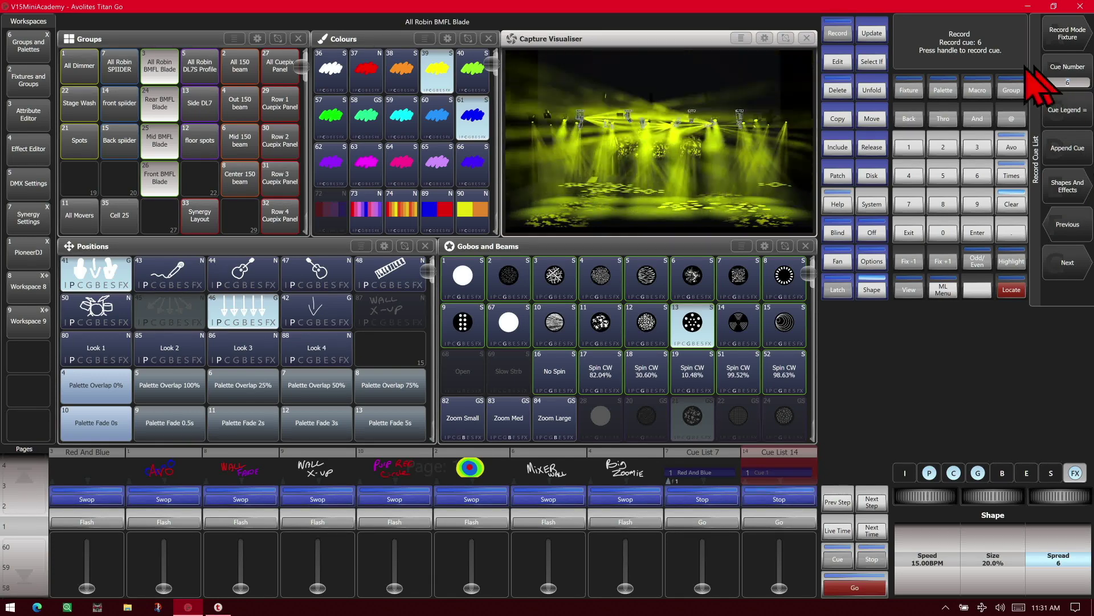
# Bring the Wall X-Up playback fader up to full.
pyautogui.click(1067, 263)
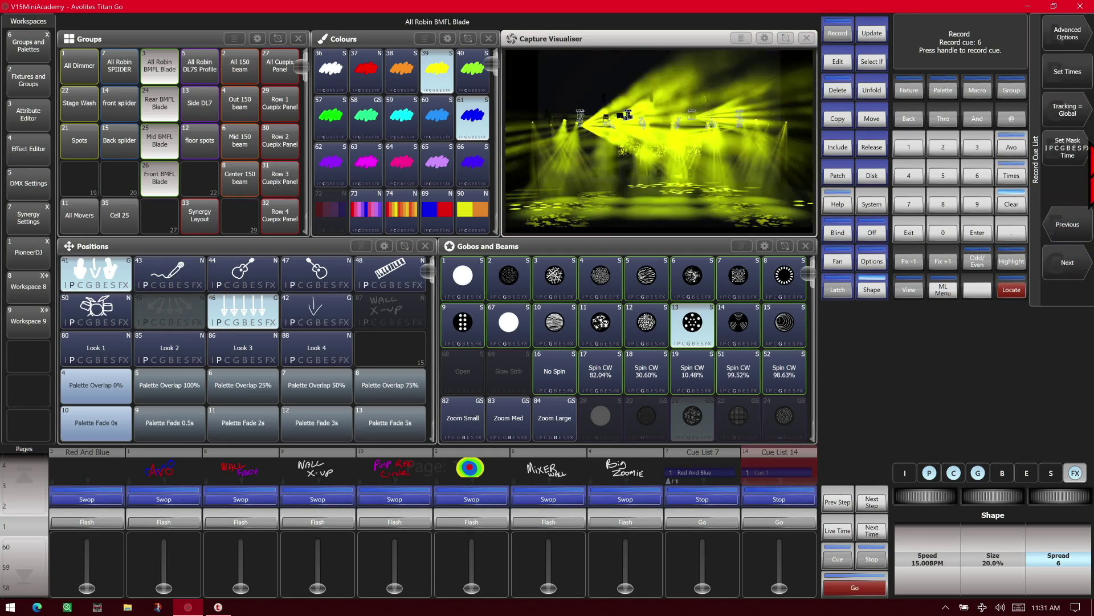
pyautogui.click(1080, 40)
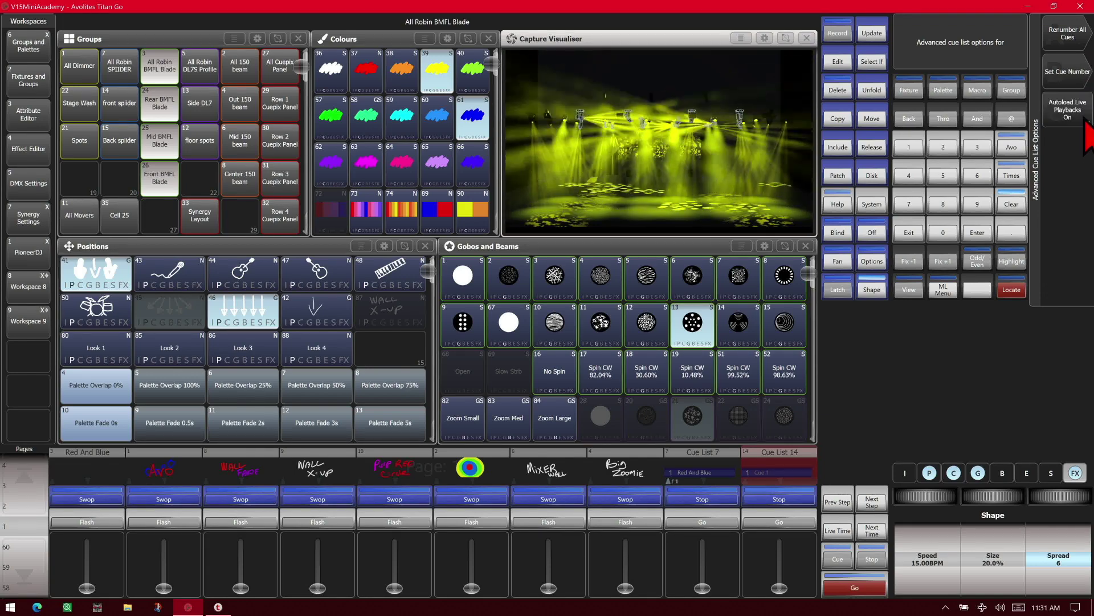
pyautogui.click(909, 233)
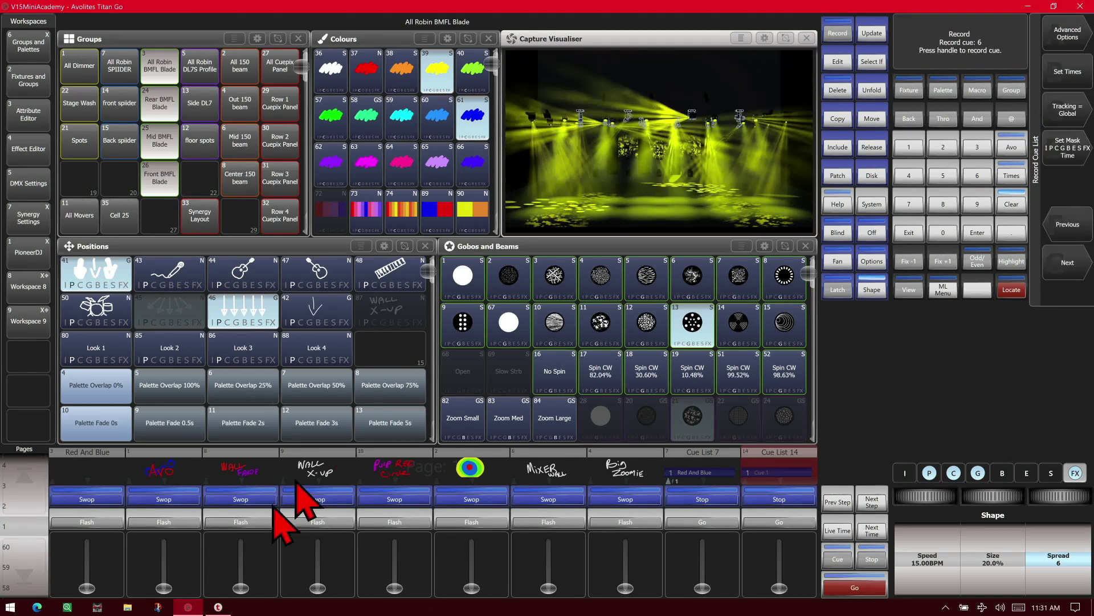
pyautogui.moveTo(322, 584); pyautogui.dragTo(313, 501)
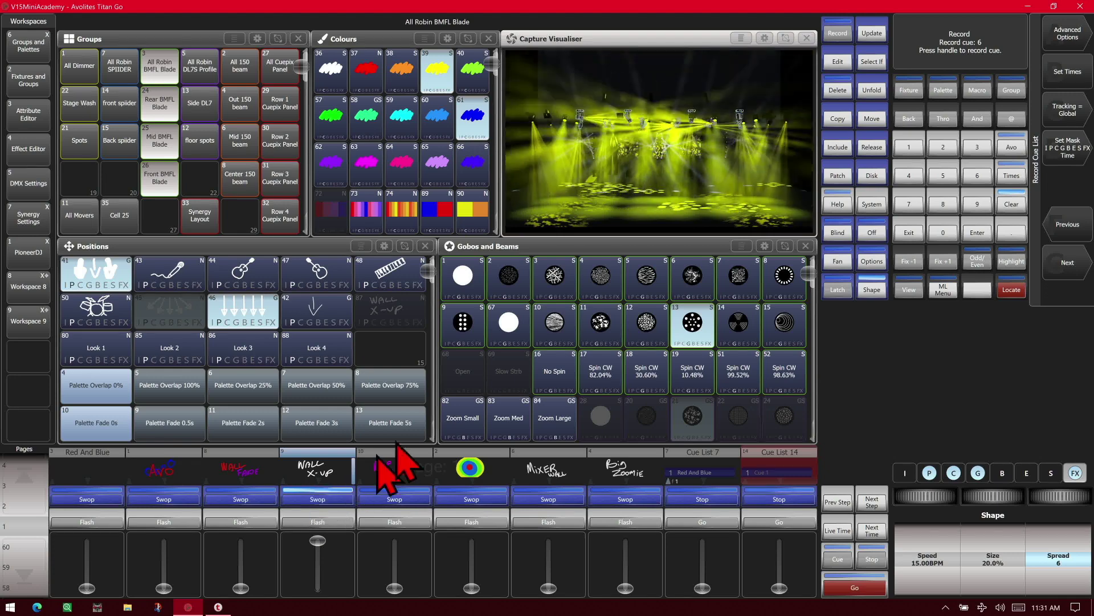
# Add the SPIIDER and DL7S groups, make them green at the Look 1 position, and record cue 6.
pyautogui.click(127, 74)
pyautogui.click(200, 67)
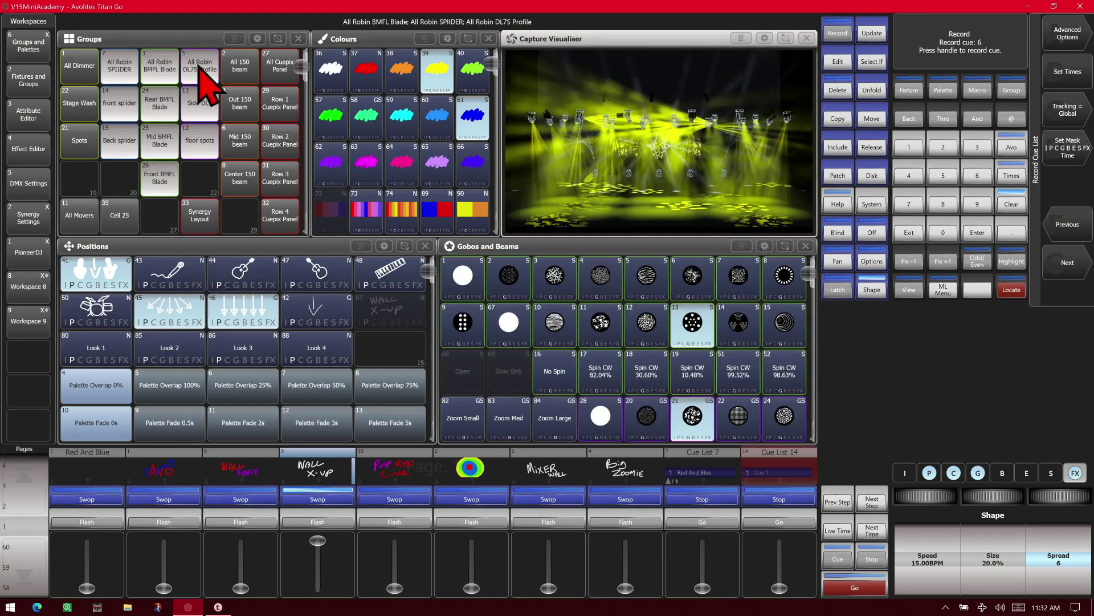
pyautogui.click(334, 125)
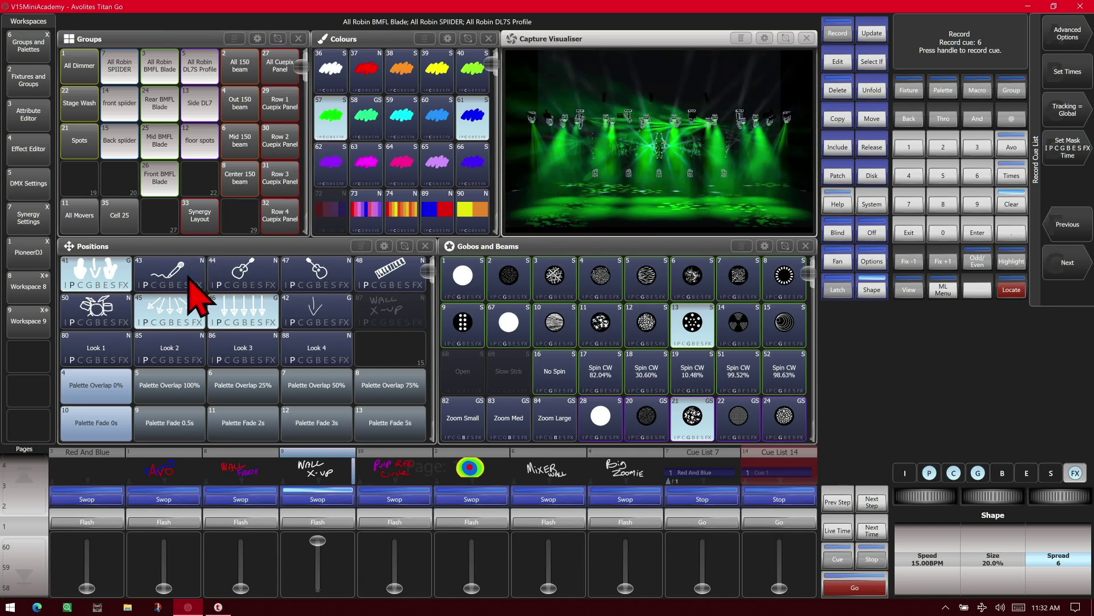
pyautogui.click(111, 354)
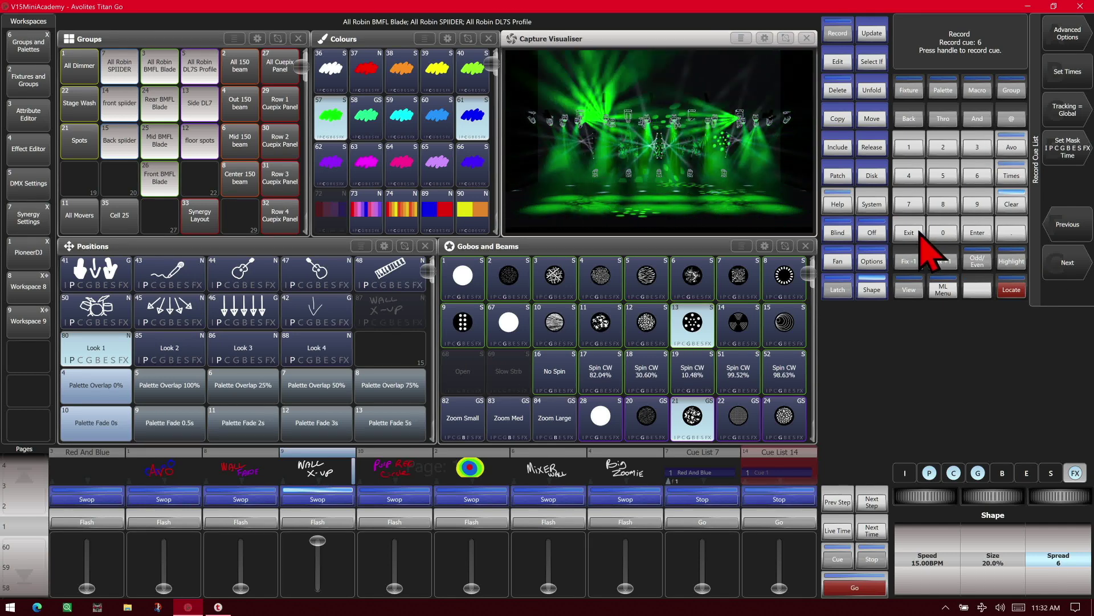
pyautogui.click(1062, 272)
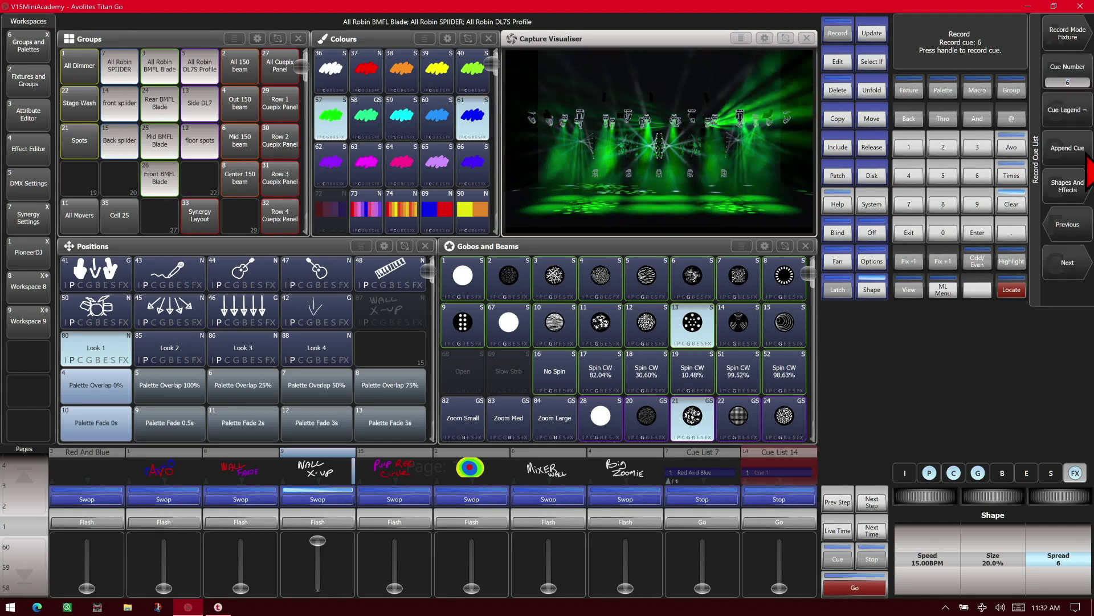
pyautogui.click(1083, 154)
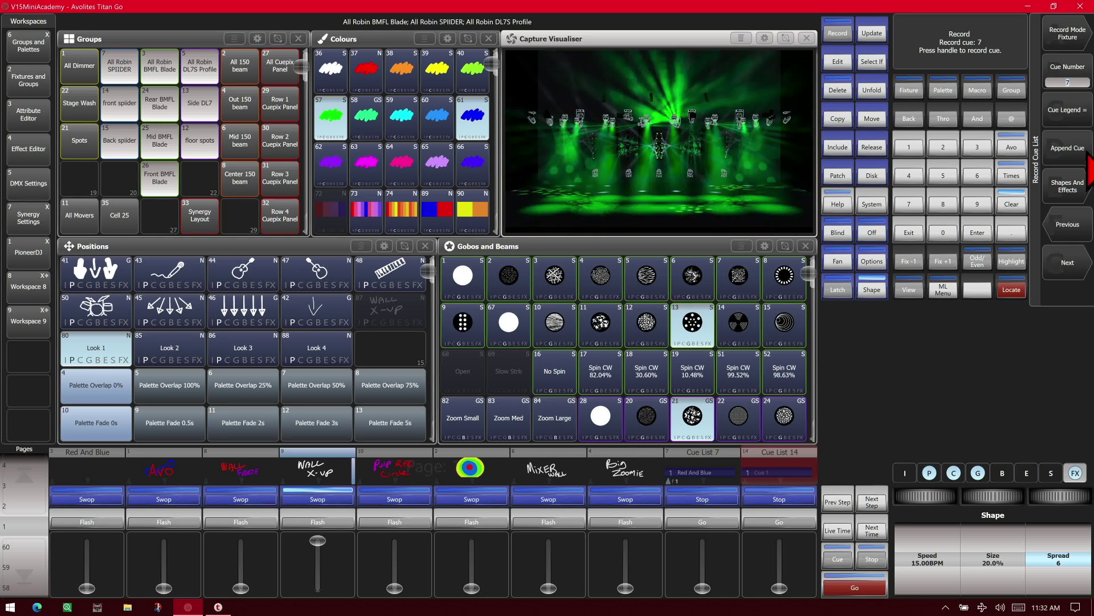
# Exit record mode, clear the programmer, drop Wall X-Up to zero, and view Cue List 14.
pyautogui.click(909, 233)
pyautogui.click(1011, 204)
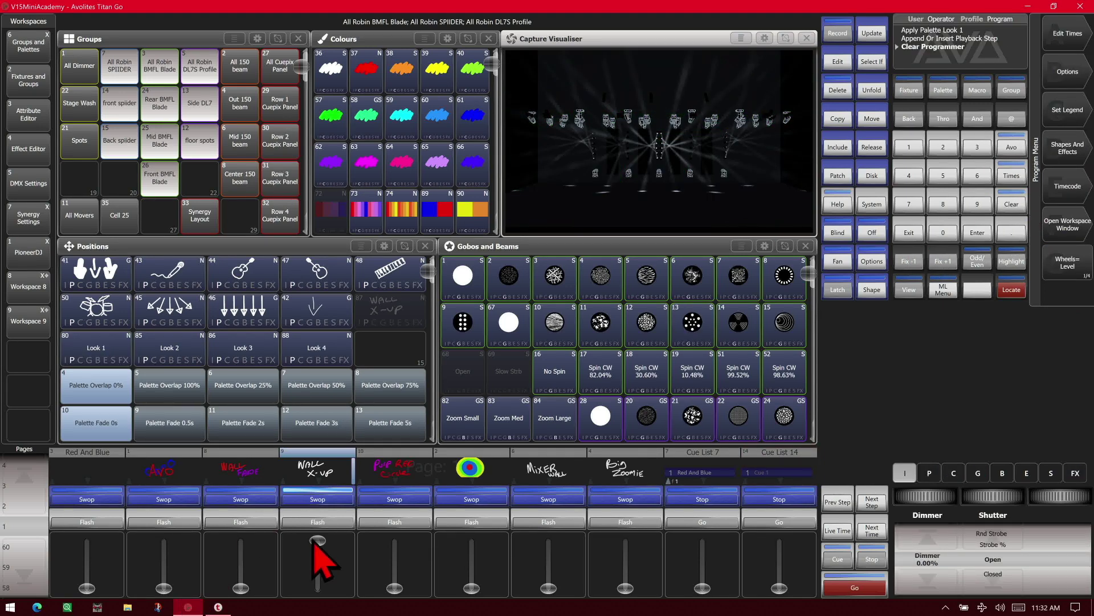
pyautogui.moveTo(318, 540); pyautogui.dragTo(317, 587)
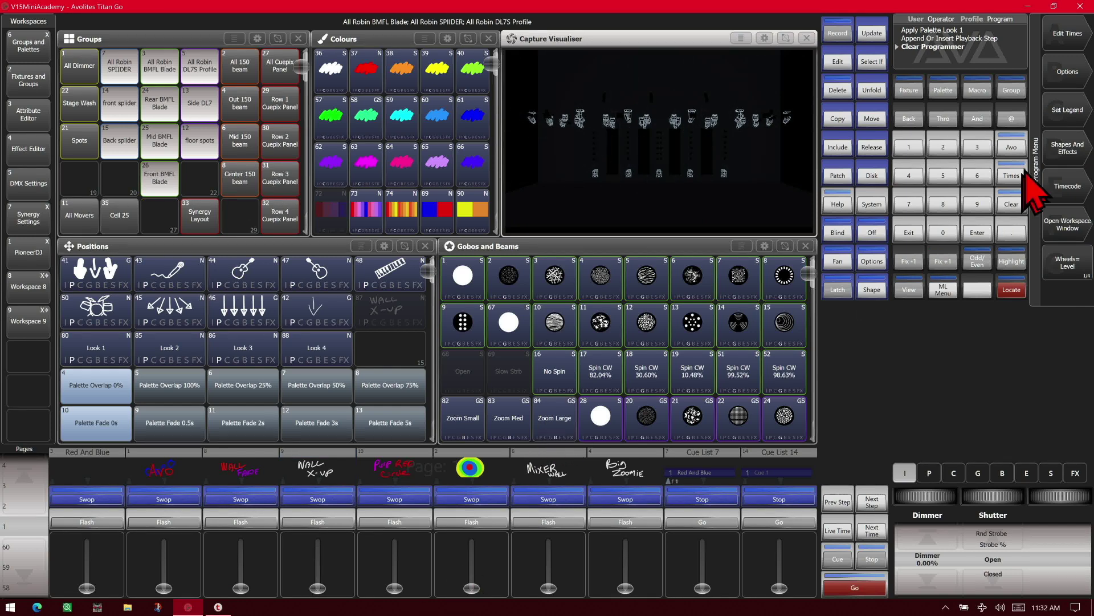
pyautogui.click(1012, 204)
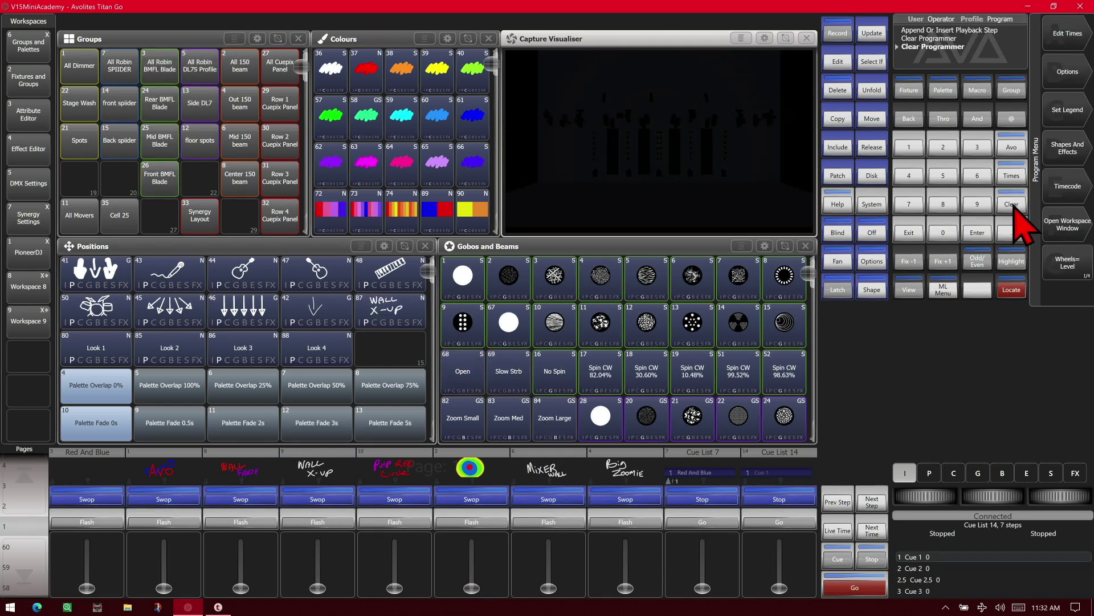
pyautogui.click(766, 476)
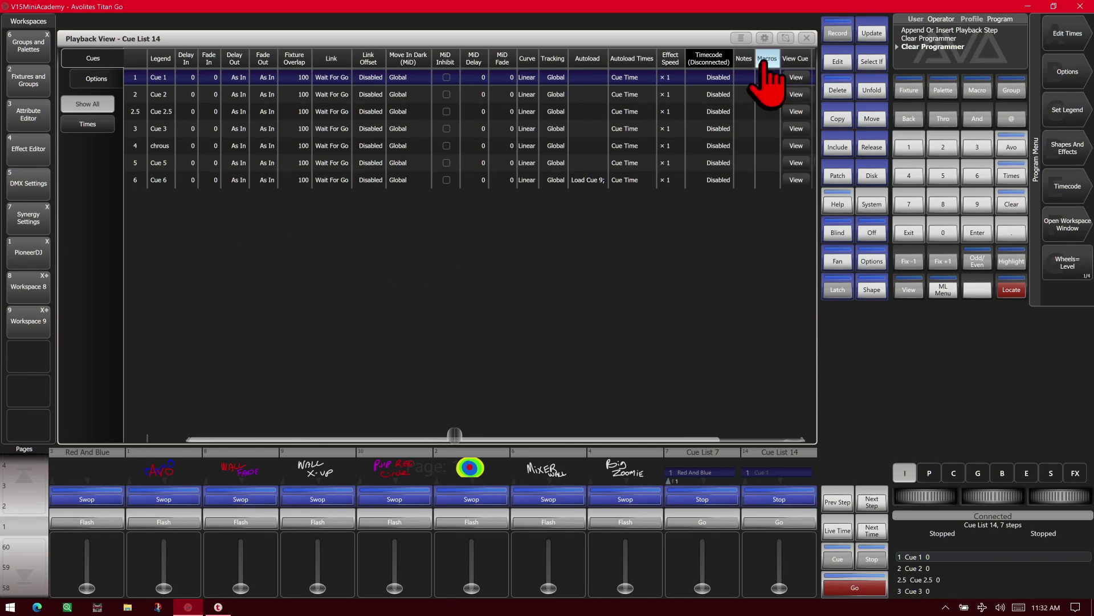
# Raise Cue List 14 to full and Go through cues 1, 2, 2.5, 3, 4 (Chorus), 5 and 6.
pyautogui.click(806, 38)
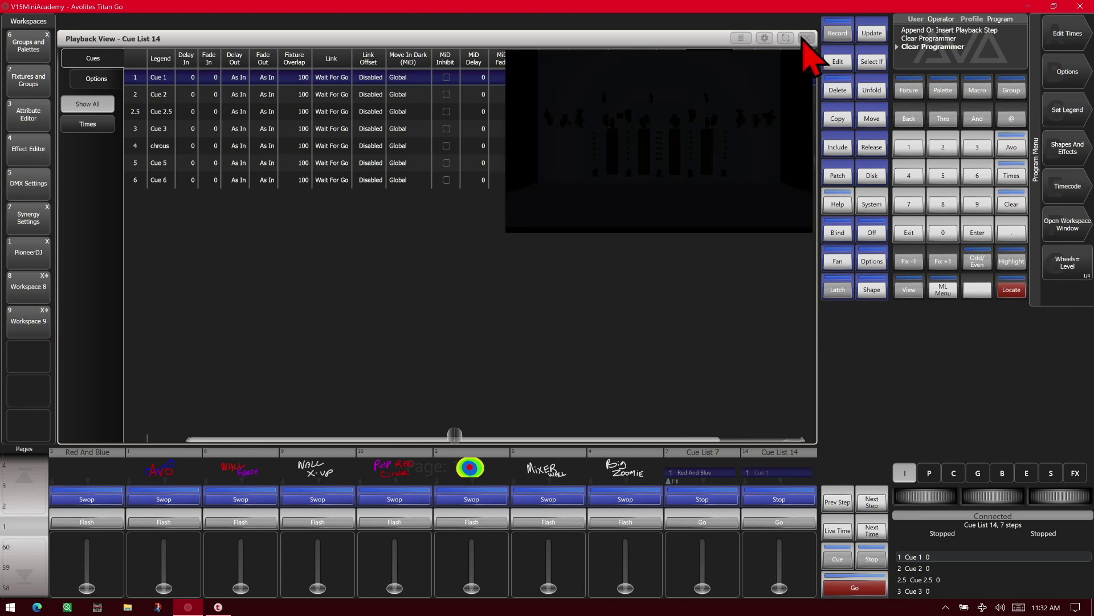
pyautogui.moveTo(778, 587); pyautogui.dragTo(780, 540)
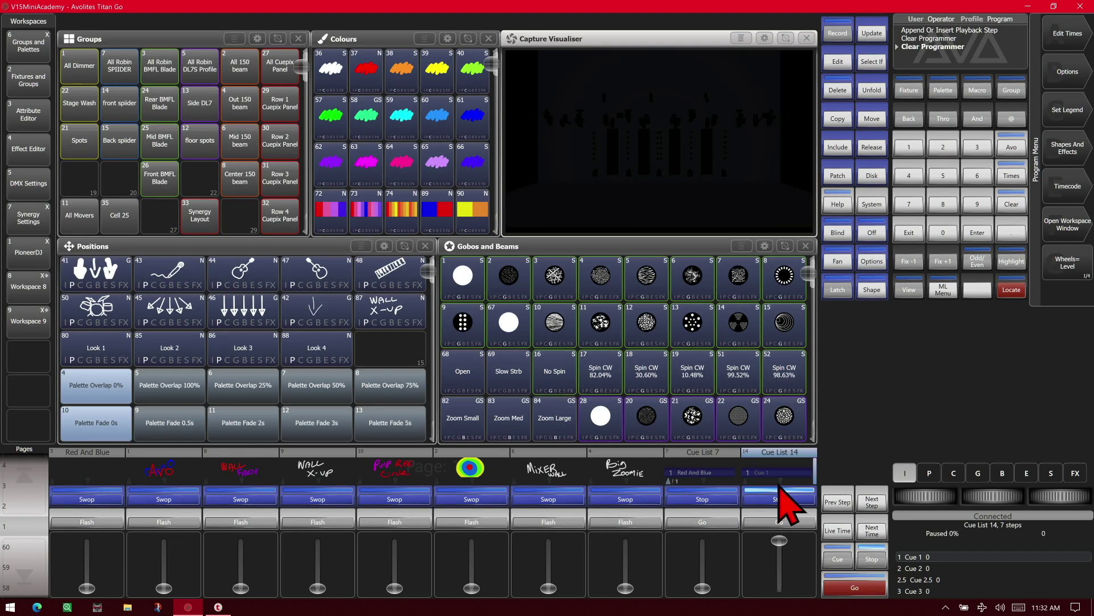
pyautogui.click(855, 588)
pyautogui.click(855, 587)
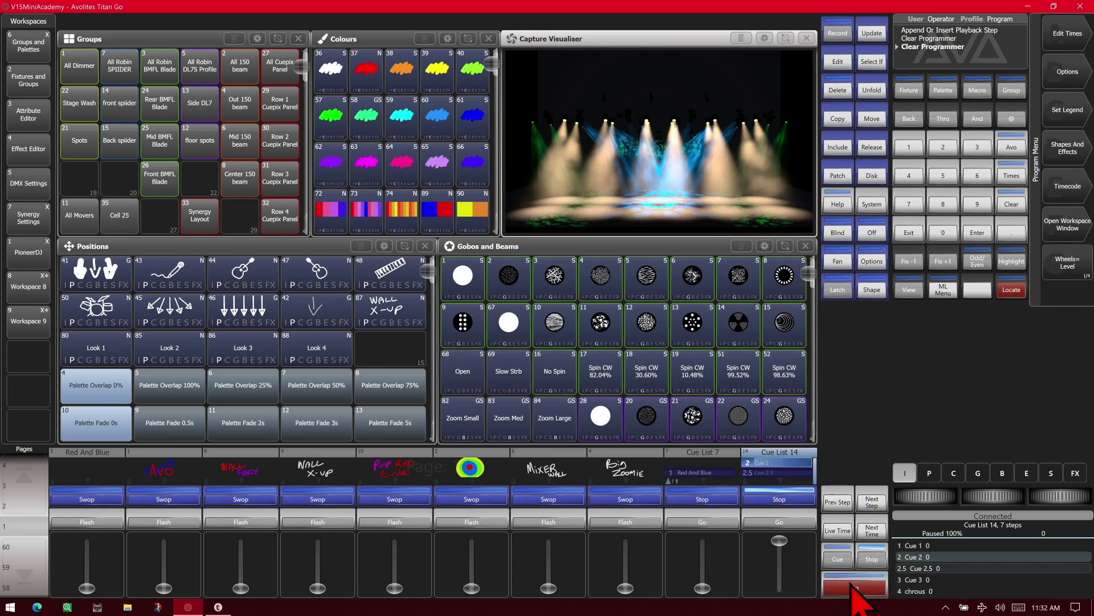
pyautogui.click(855, 587)
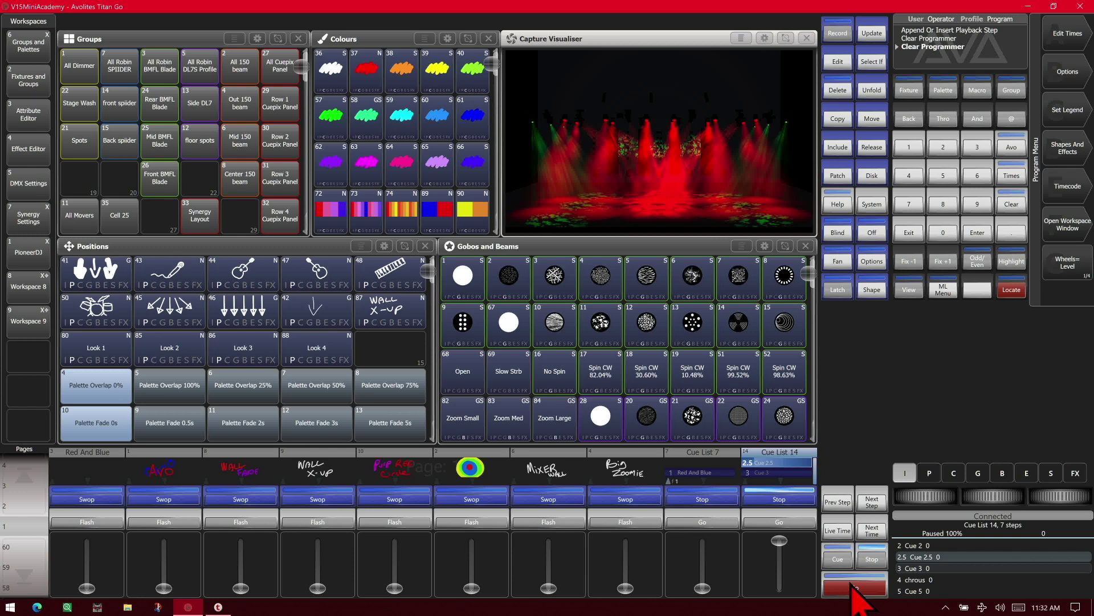
pyautogui.click(855, 587)
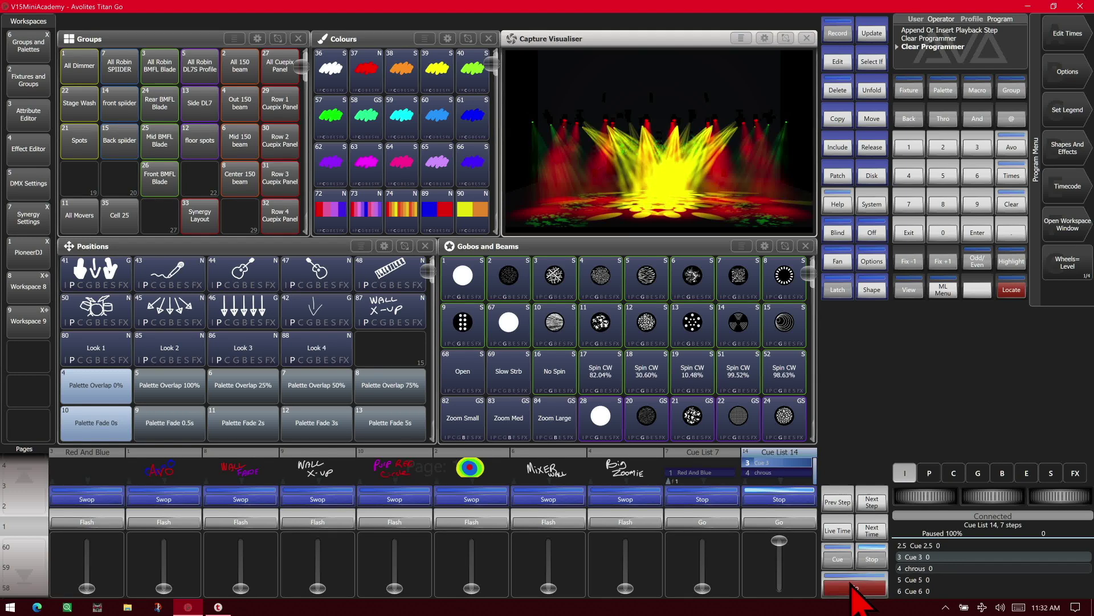
pyautogui.click(855, 588)
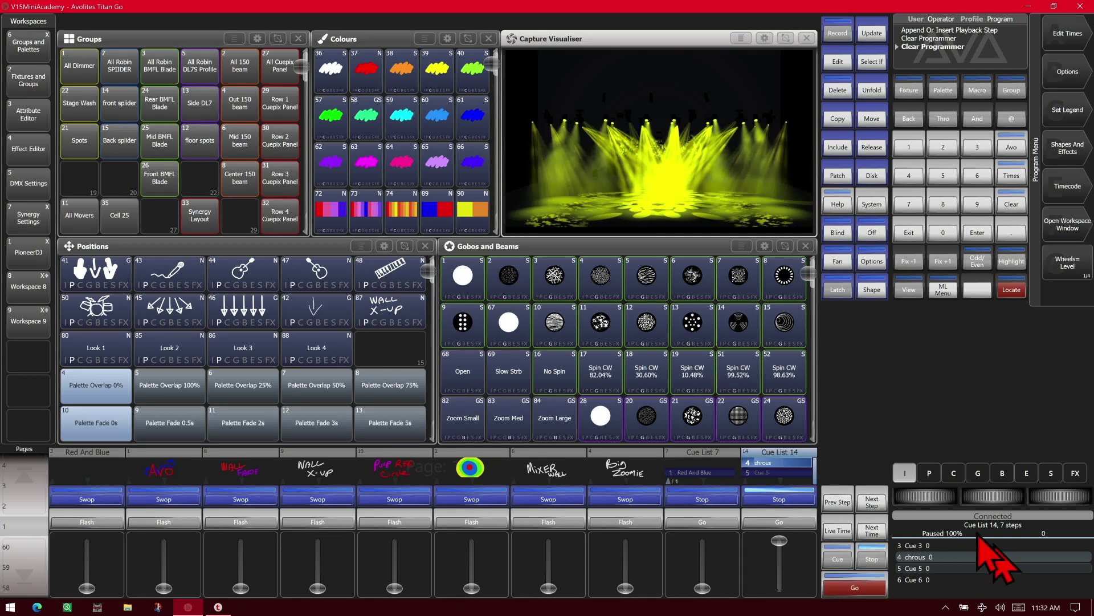
pyautogui.click(854, 588)
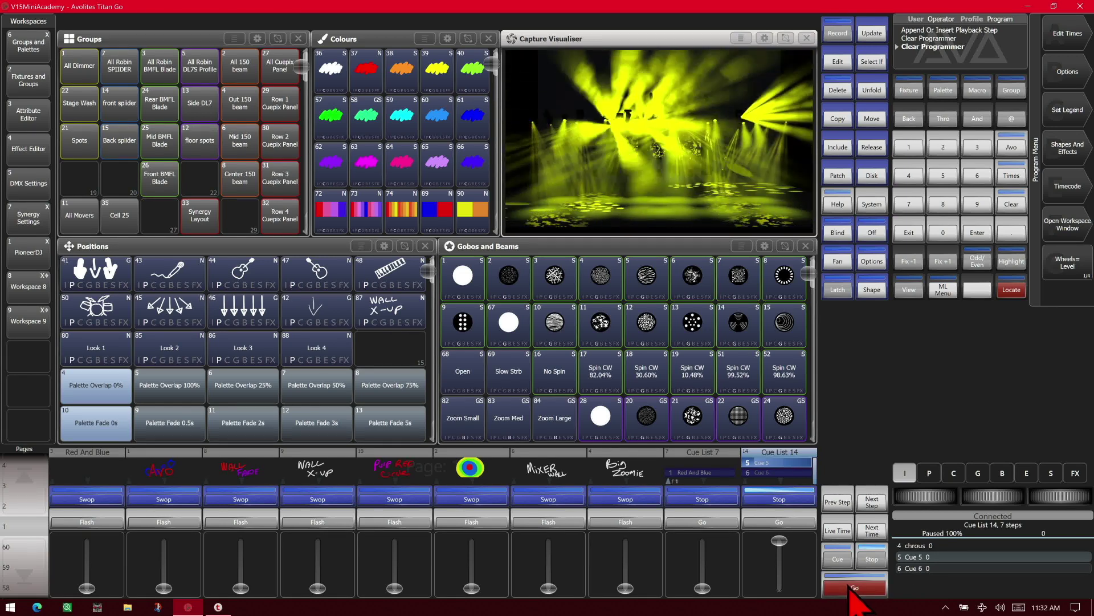
pyautogui.click(853, 589)
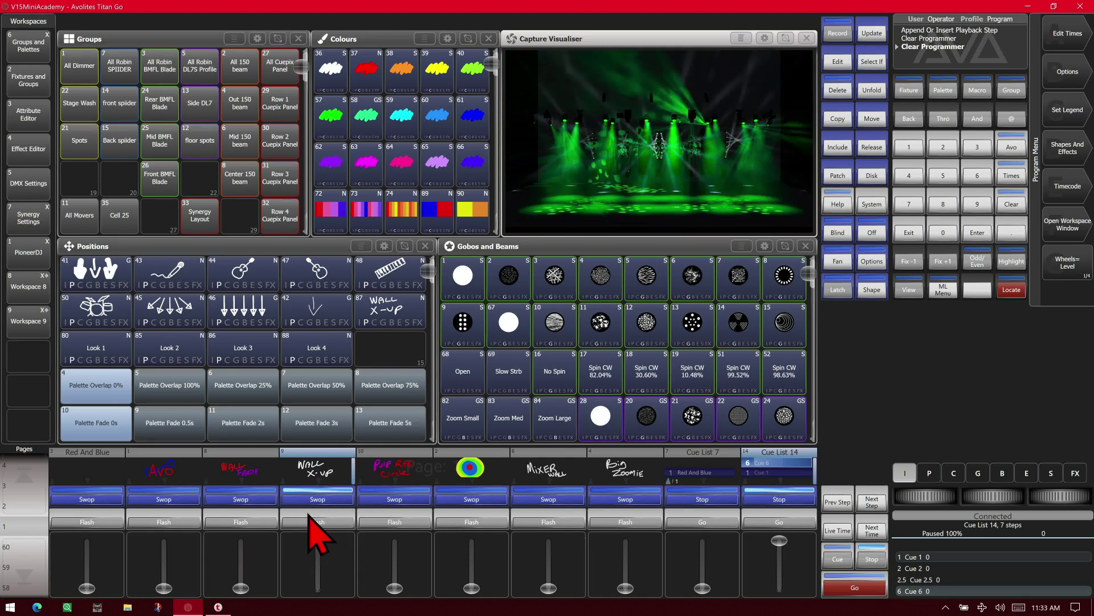
# Press Go on Cue List 14 to loop back to cue 1's warm opening look.
pyautogui.click(861, 589)
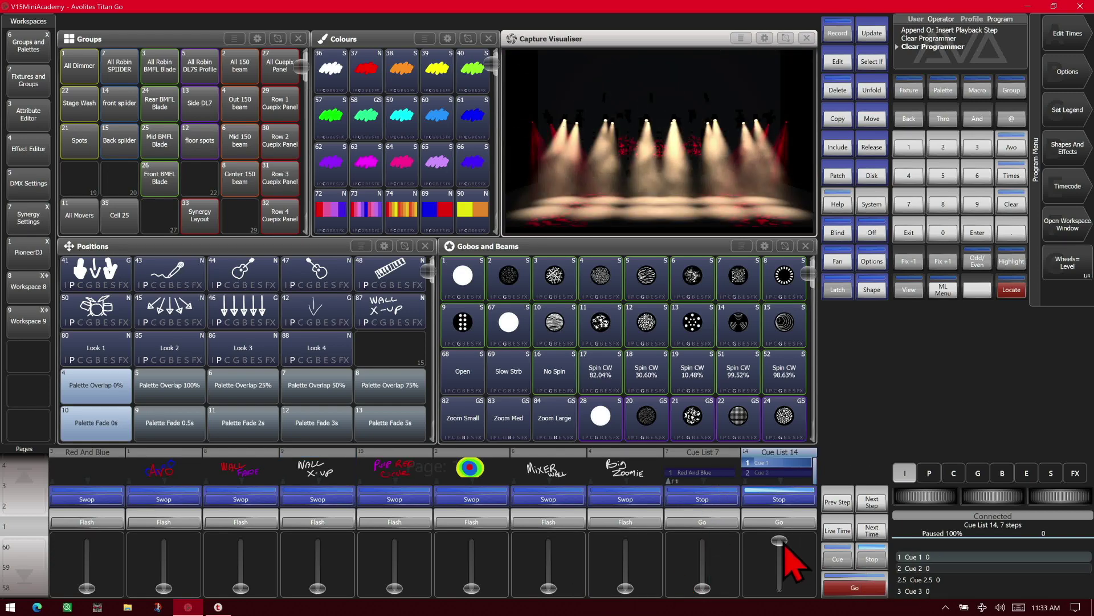